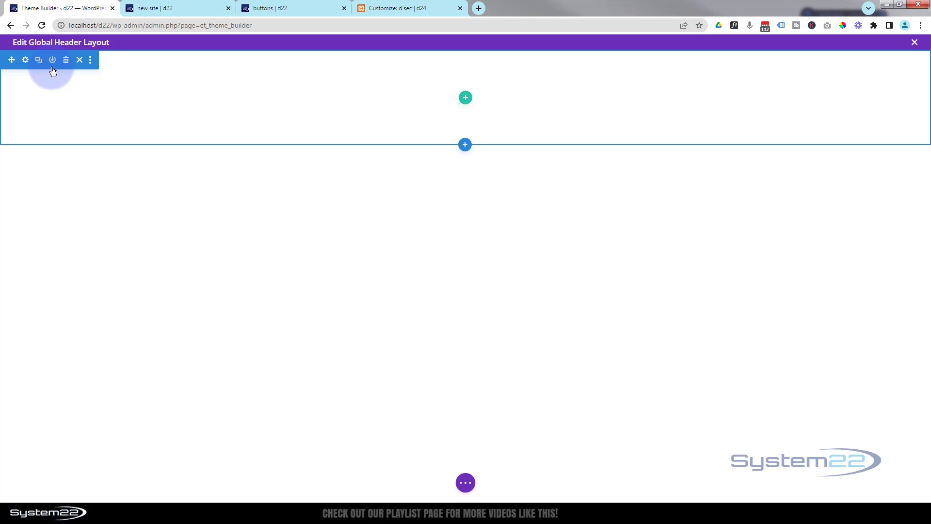
- Insert a three-fifths/two-fifths row in the empty header section and add a Menu module to its wider column
{"action": "left_click", "coordinate": [464, 99]}
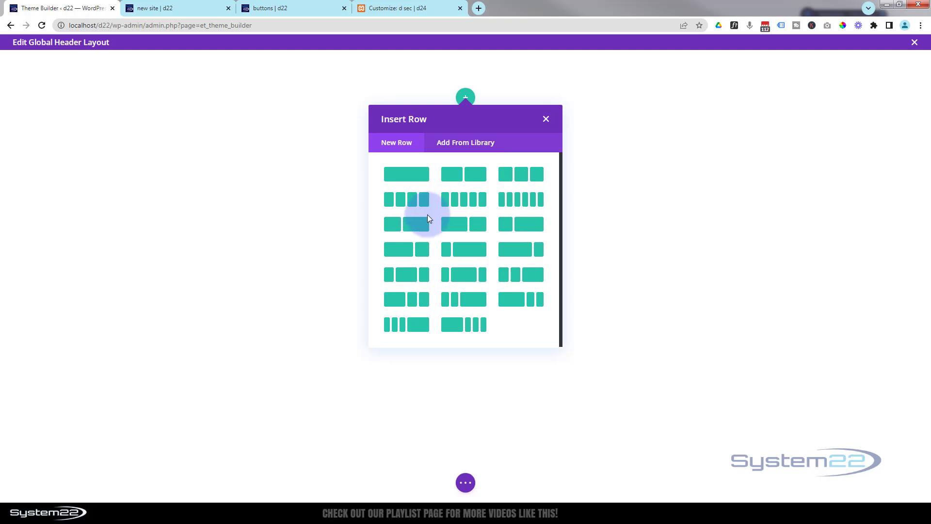
{"action": "left_click", "coordinate": [457, 229]}
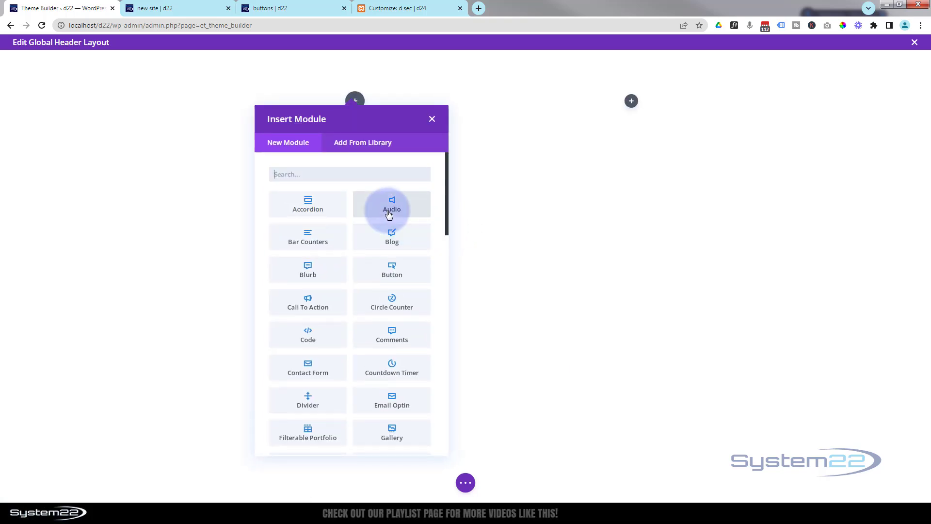
{"action": "scroll", "coordinate": [388, 213], "scroll_direction": "down", "scroll_amount": 5}
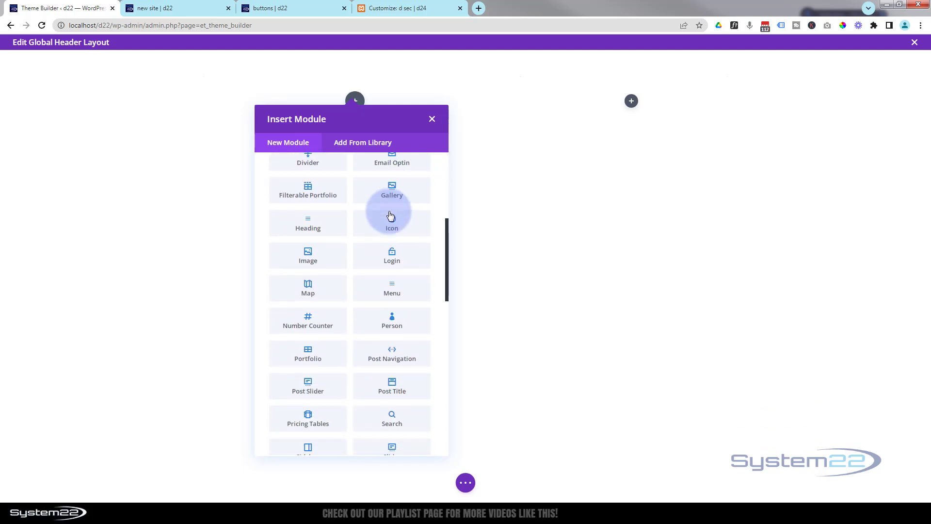
{"action": "left_click", "coordinate": [384, 294]}
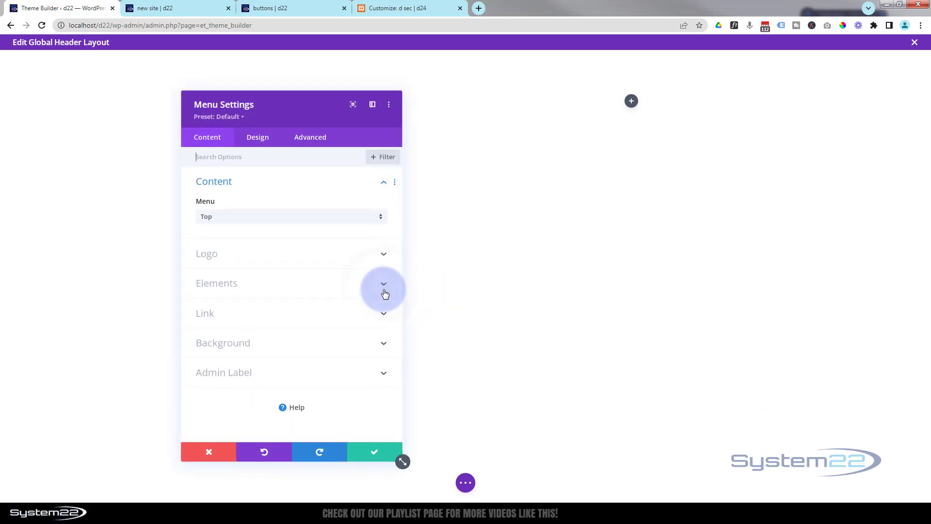
- Choose Top as the menu displayed by the Menu module
{"action": "left_click_drag", "start_coordinate": [316, 119], "coordinate": [701, 83]}
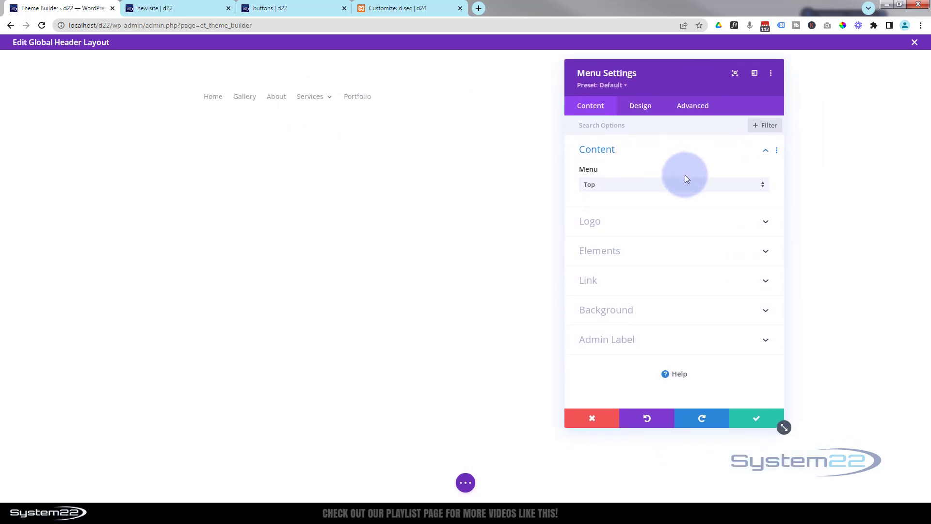
{"action": "left_click", "coordinate": [644, 185]}
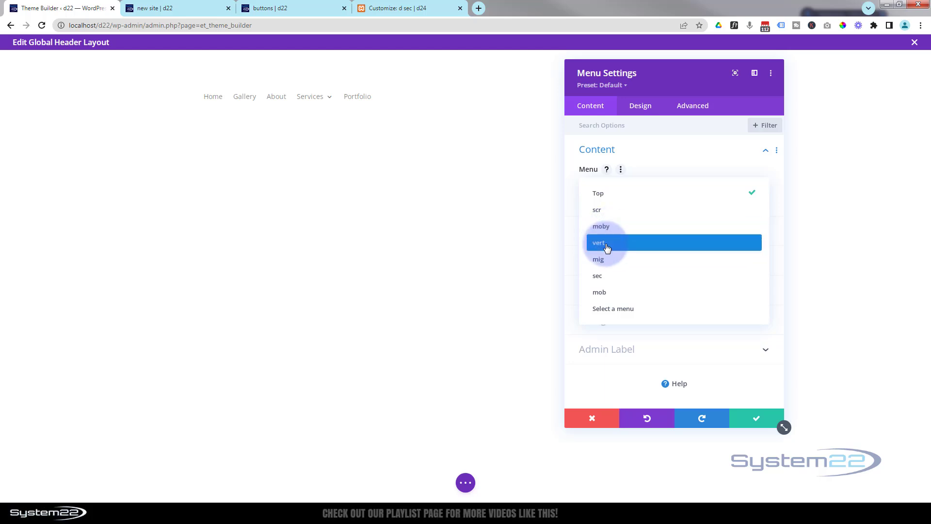
{"action": "left_click", "coordinate": [601, 194]}
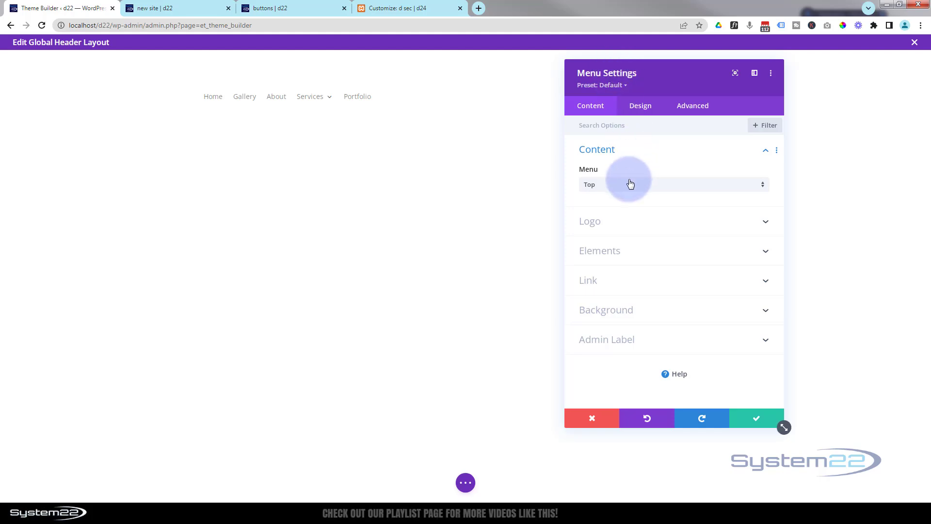
- Set the menu's logo to the image system22-ng-100.png from the media library
{"action": "left_click", "coordinate": [639, 226]}
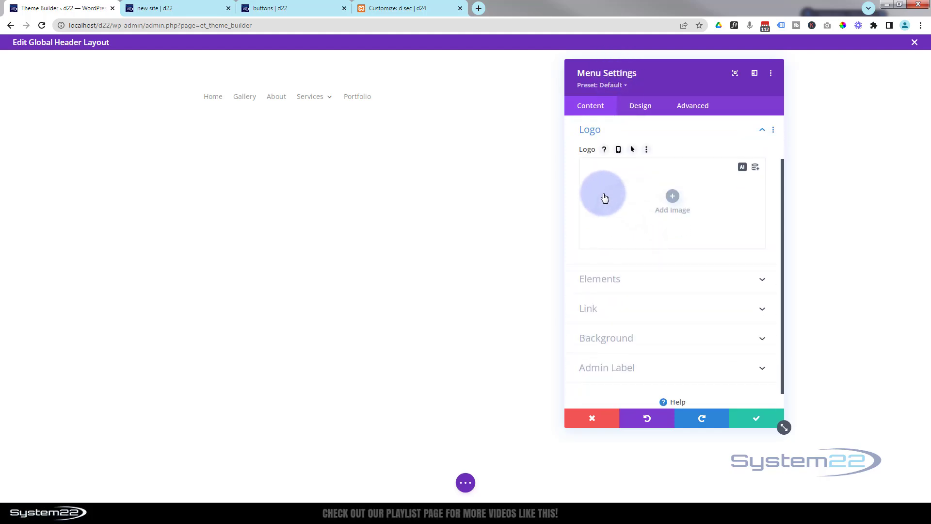
{"action": "left_click", "coordinate": [673, 198]}
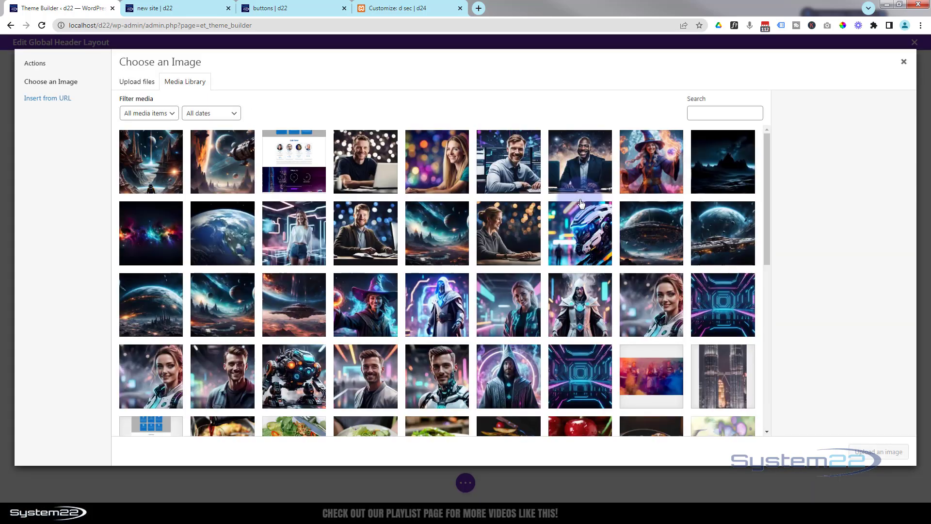
{"action": "scroll", "coordinate": [587, 202], "scroll_direction": "down", "scroll_amount": 6}
{"action": "scroll", "coordinate": [586, 201], "scroll_direction": "down", "scroll_amount": 2}
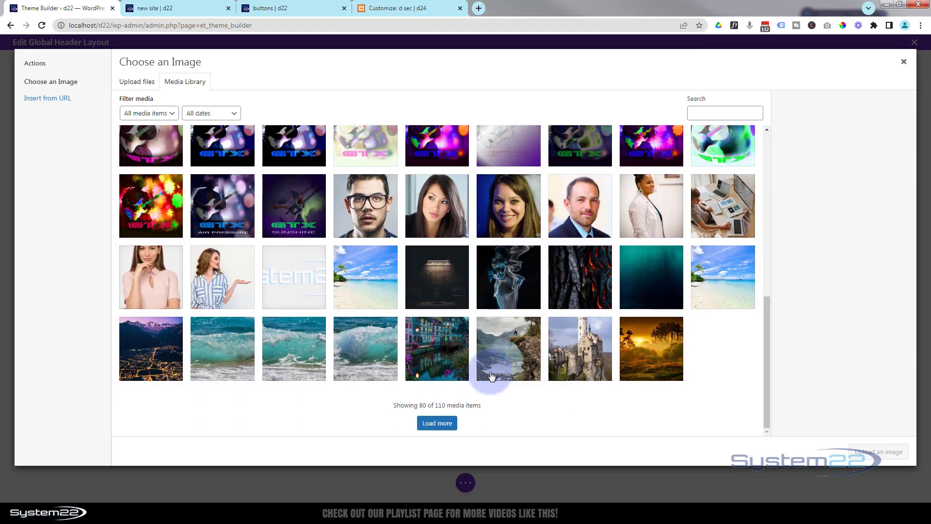
{"action": "left_click", "coordinate": [441, 423]}
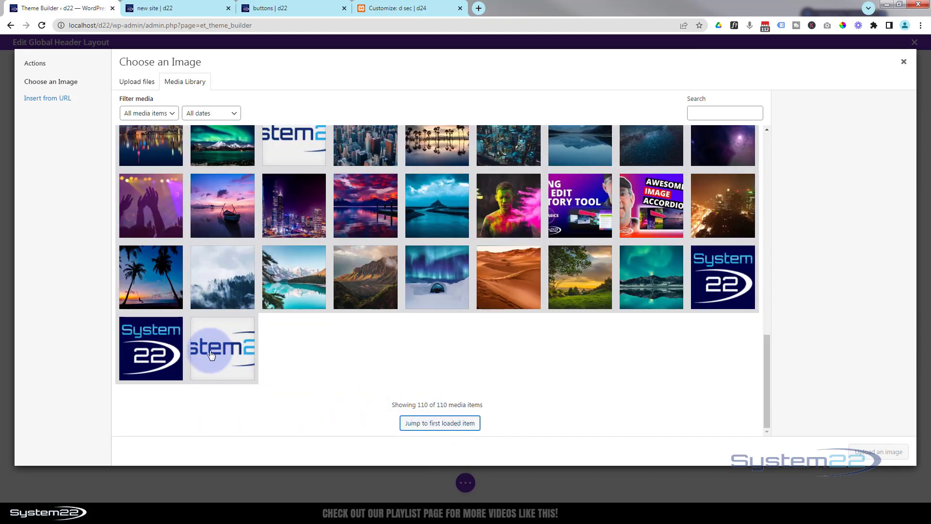
{"action": "left_click", "coordinate": [211, 354]}
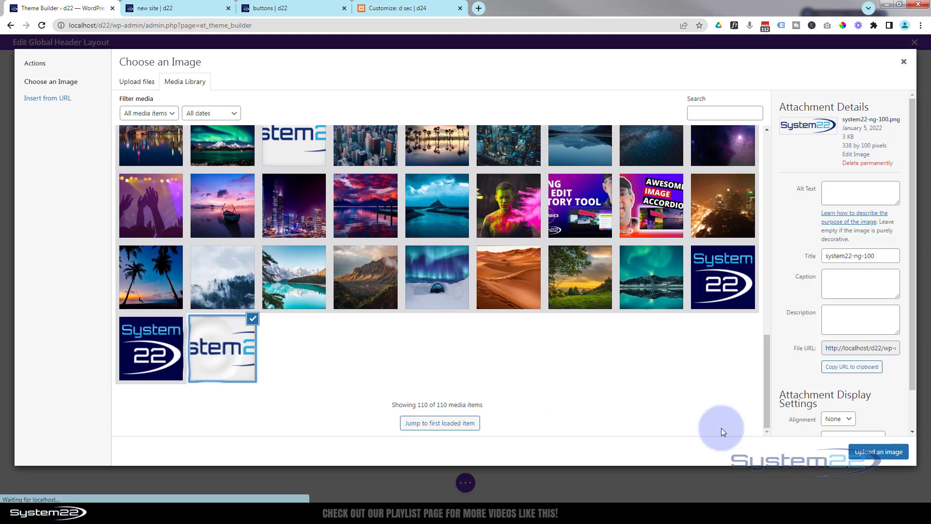
{"action": "left_click", "coordinate": [869, 453]}
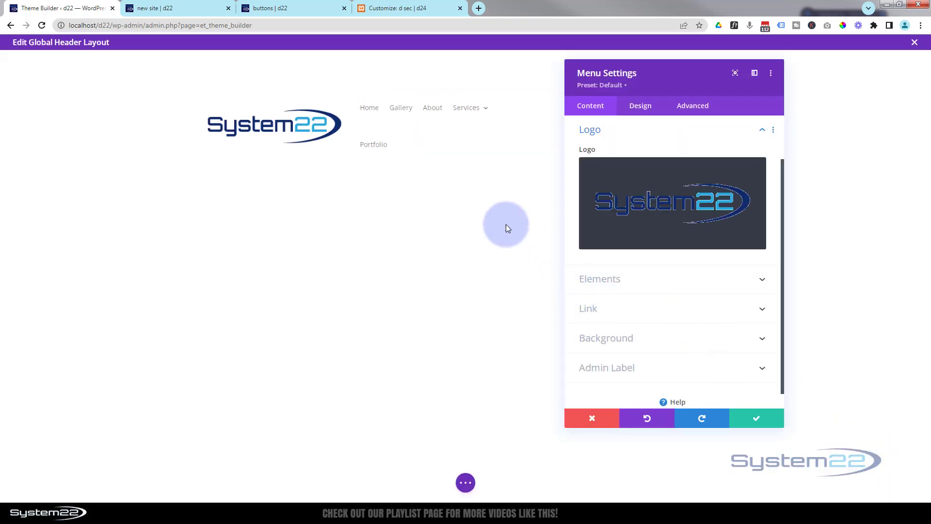
{"action": "left_click", "coordinate": [667, 278]}
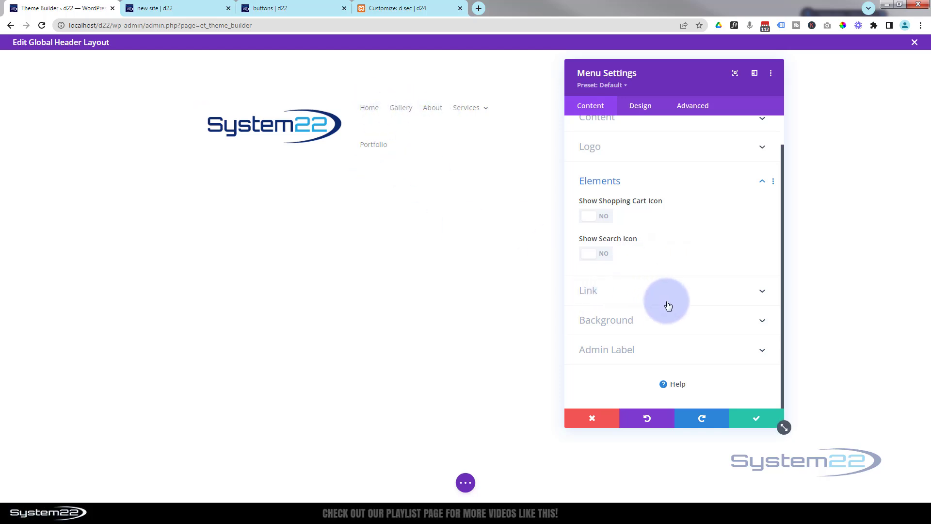
{"action": "left_click", "coordinate": [662, 321]}
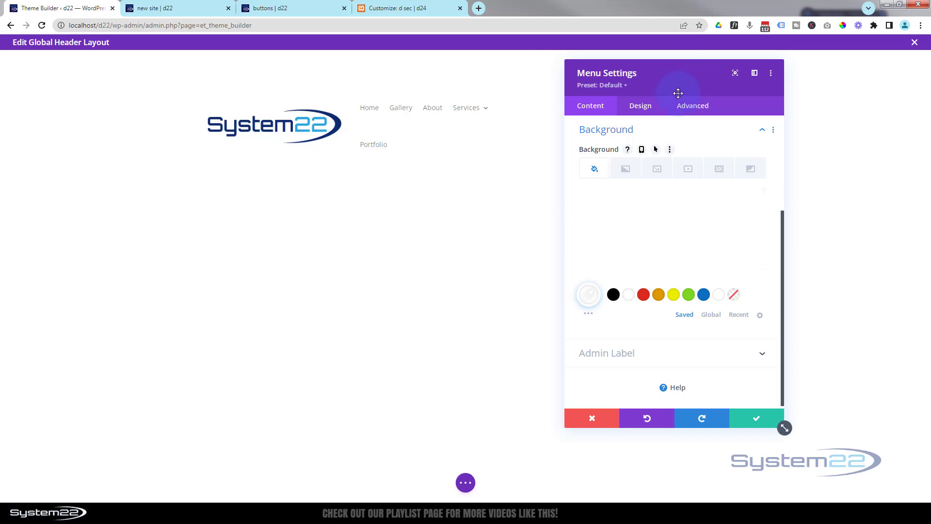
- Set the menu's logo width to 200px in the design sizing options
{"action": "left_click", "coordinate": [643, 107]}
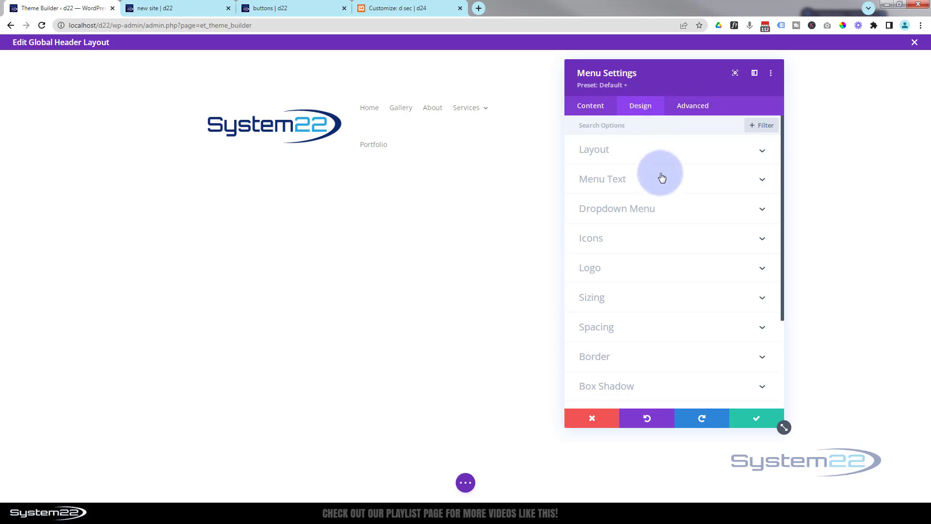
{"action": "left_click", "coordinate": [670, 302]}
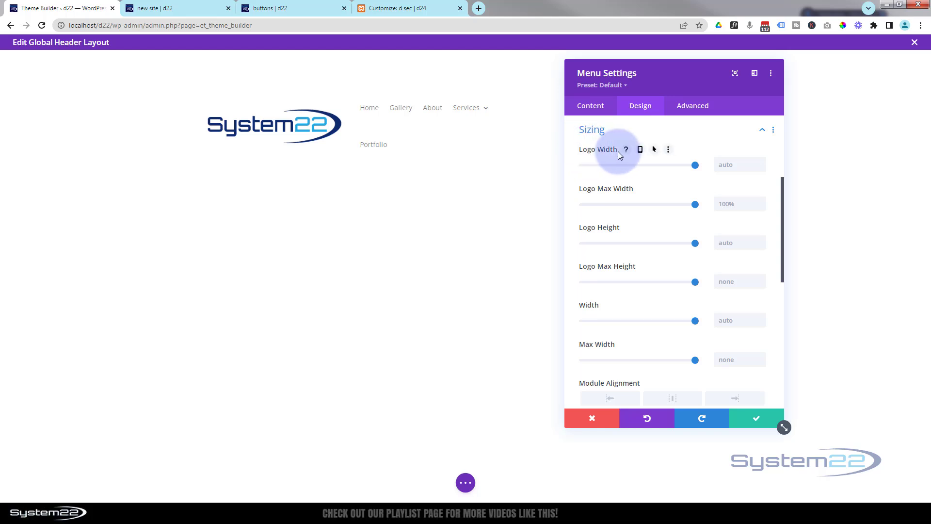
{"action": "left_click", "coordinate": [721, 164]}
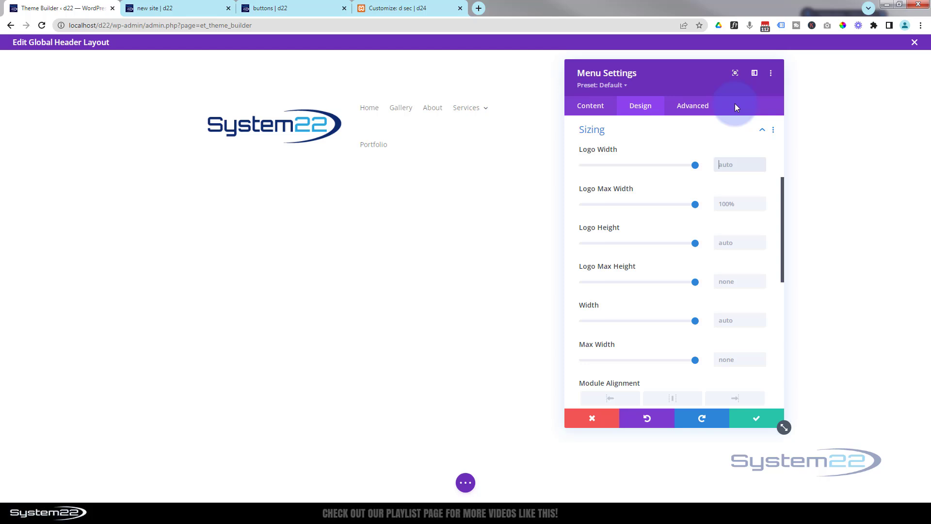
{"action": "type", "text": "200px"}
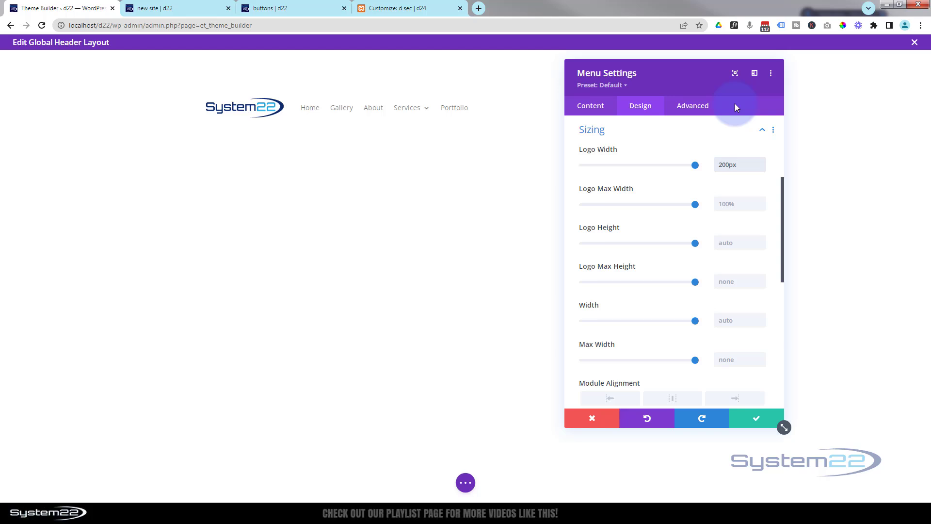
- Set the menu's text alignment to centre and save the Menu module settings
{"action": "left_click_drag", "start_coordinate": [665, 77], "coordinate": [703, 72]}
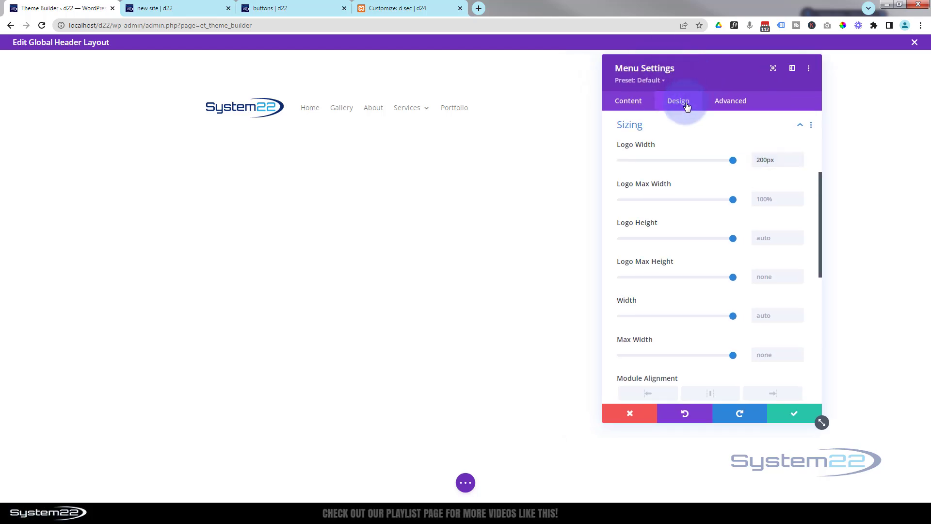
{"action": "scroll", "coordinate": [676, 180], "scroll_direction": "up", "scroll_amount": 4}
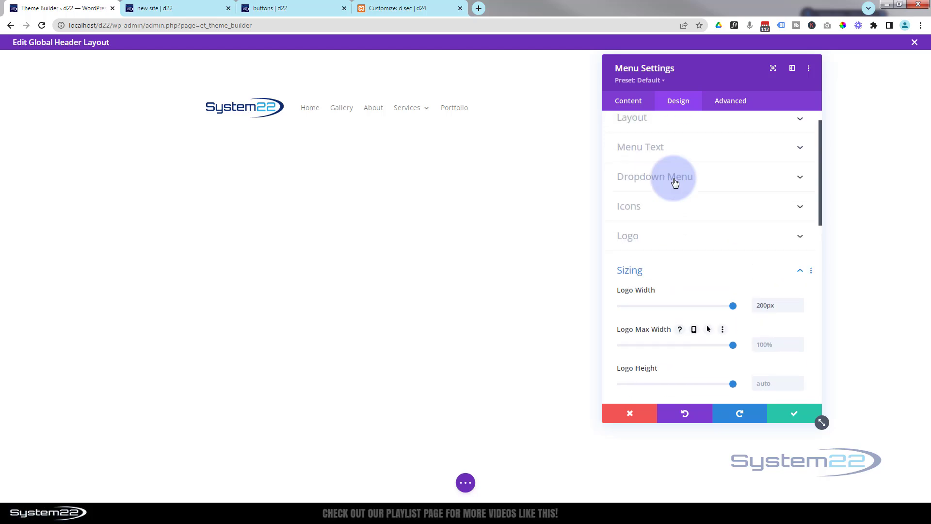
{"action": "left_click", "coordinate": [689, 179]}
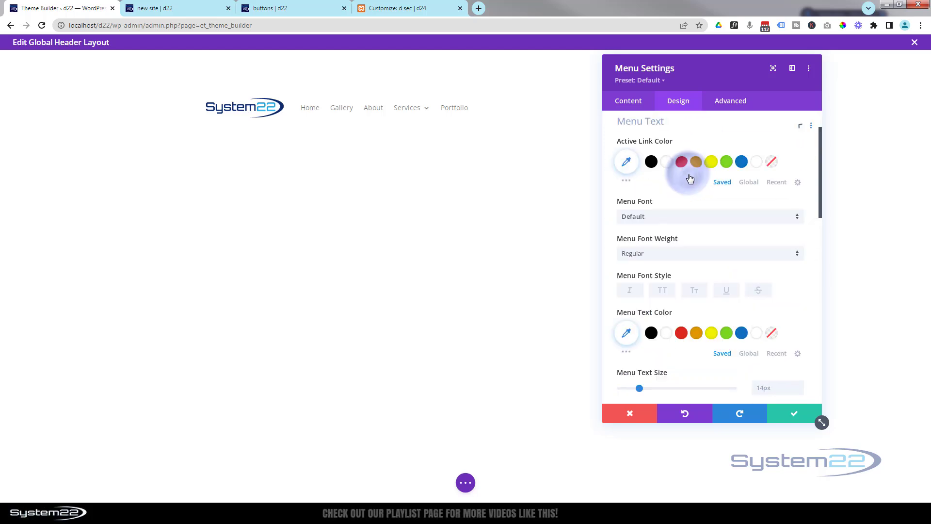
{"action": "scroll", "coordinate": [692, 181], "scroll_direction": "down", "scroll_amount": 1}
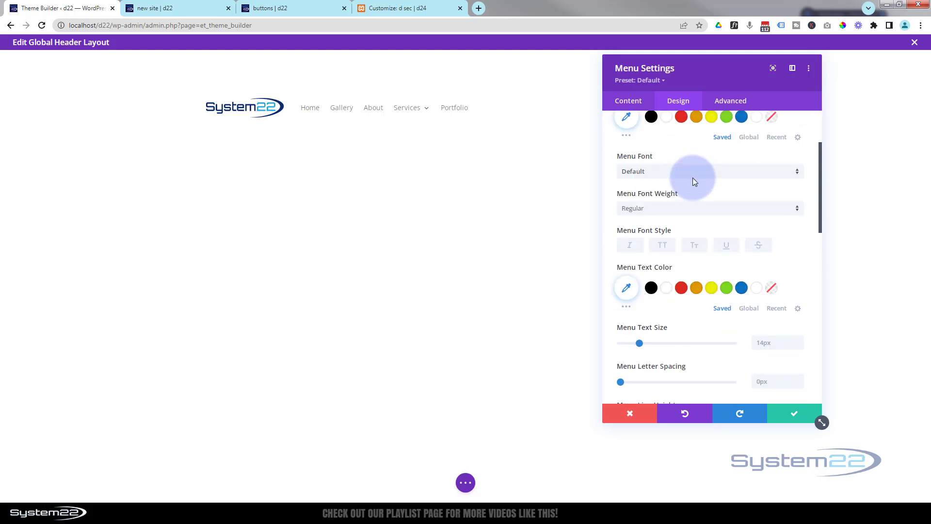
{"action": "left_click", "coordinate": [694, 181]}
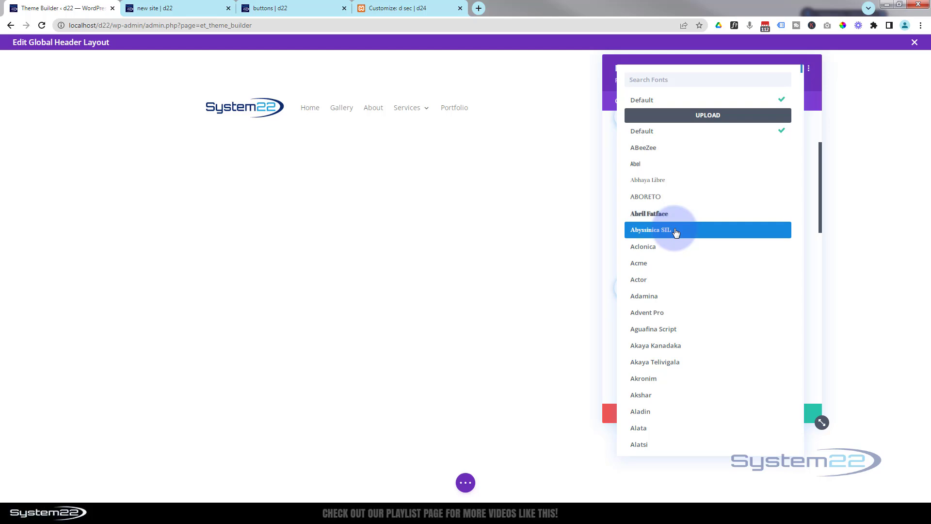
{"action": "left_click", "coordinate": [606, 164]}
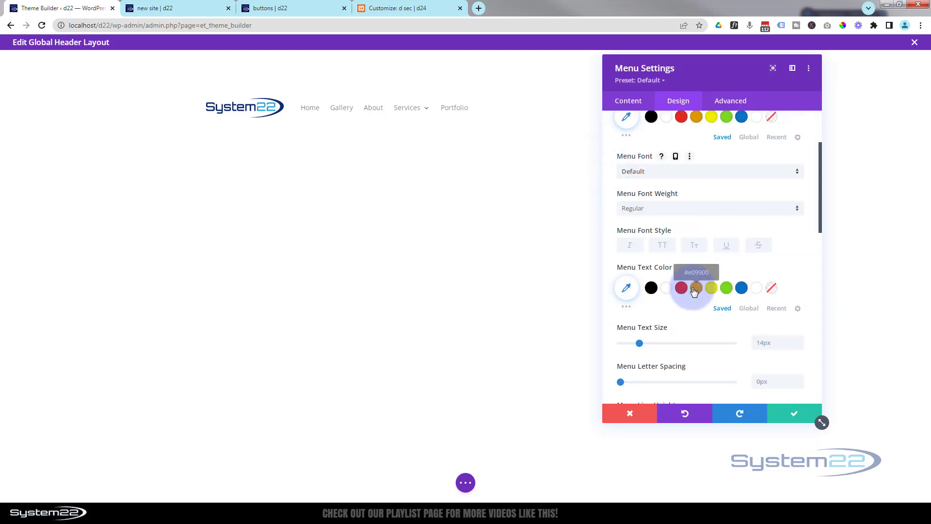
{"action": "scroll", "coordinate": [692, 298], "scroll_direction": "down", "scroll_amount": 5}
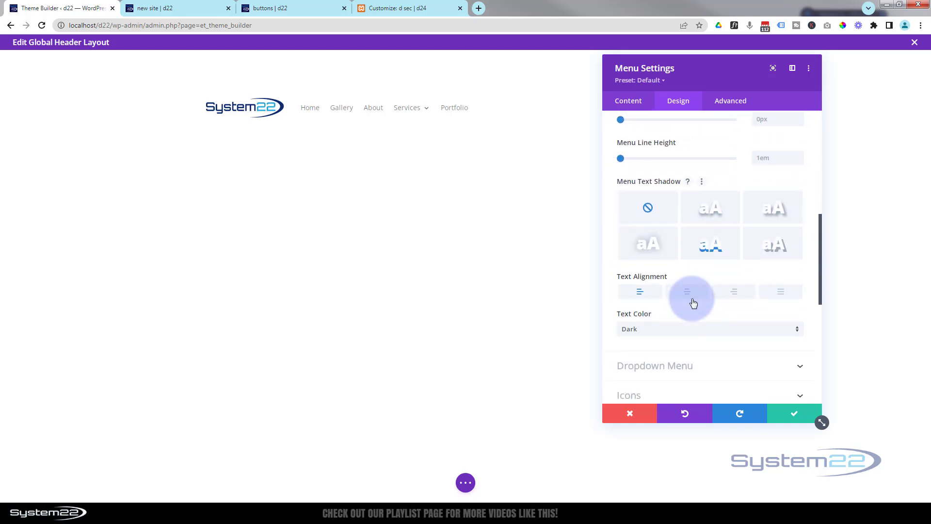
{"action": "scroll", "coordinate": [694, 303], "scroll_direction": "down", "scroll_amount": 1}
{"action": "left_click", "coordinate": [691, 265]}
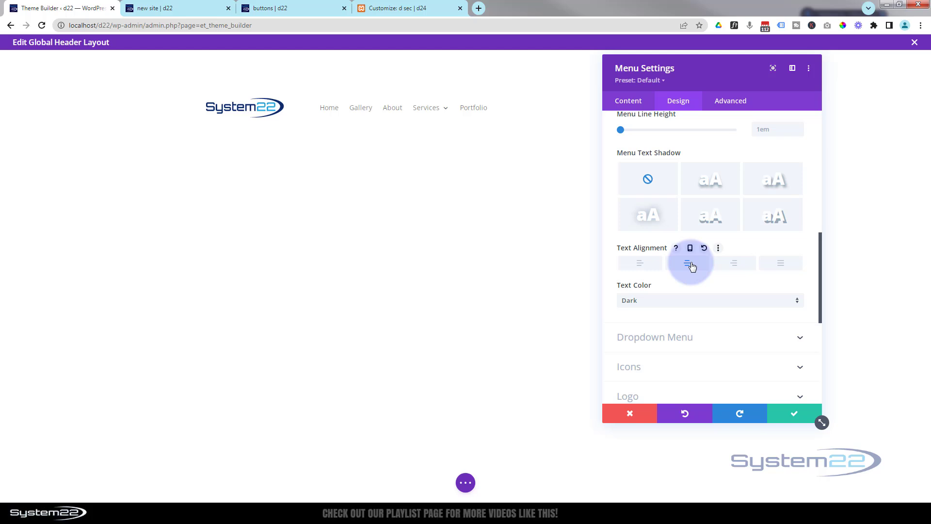
{"action": "left_click", "coordinate": [801, 413]}
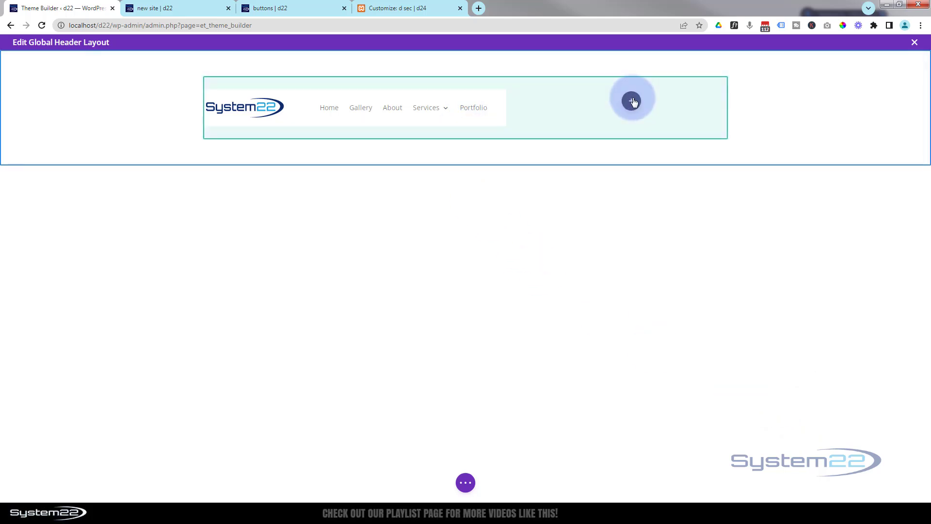
- Add a Button module to the row's empty narrower column and move its settings window clear of the button
{"action": "left_click", "coordinate": [631, 101]}
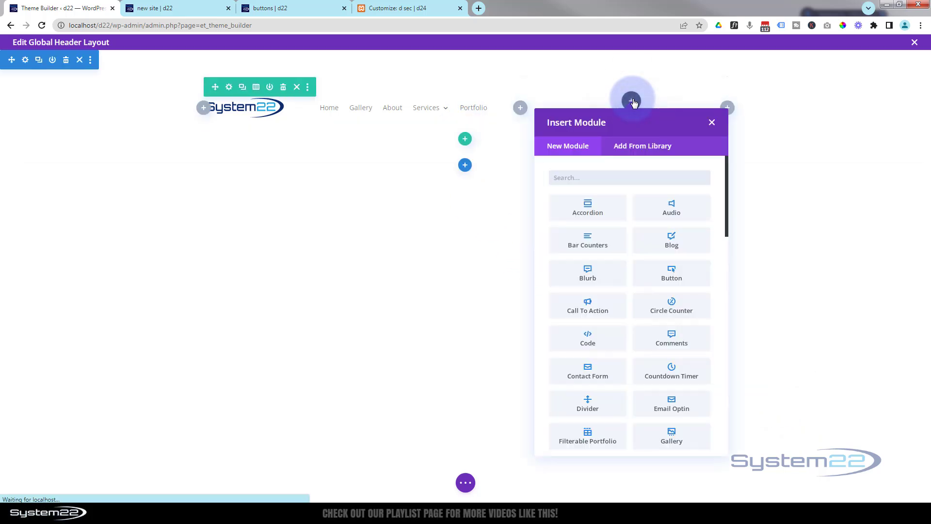
{"action": "left_click", "coordinate": [667, 273]}
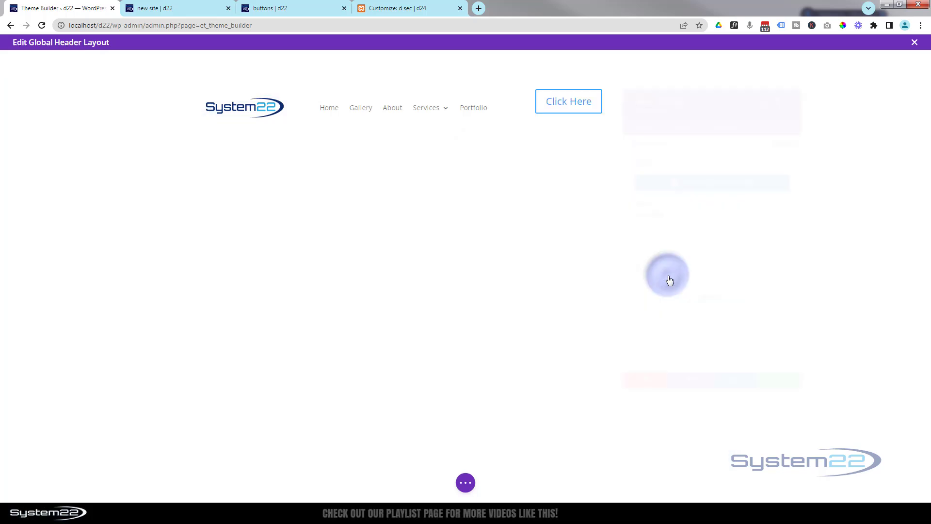
{"action": "left_click_drag", "start_coordinate": [709, 79], "coordinate": [749, 75]}
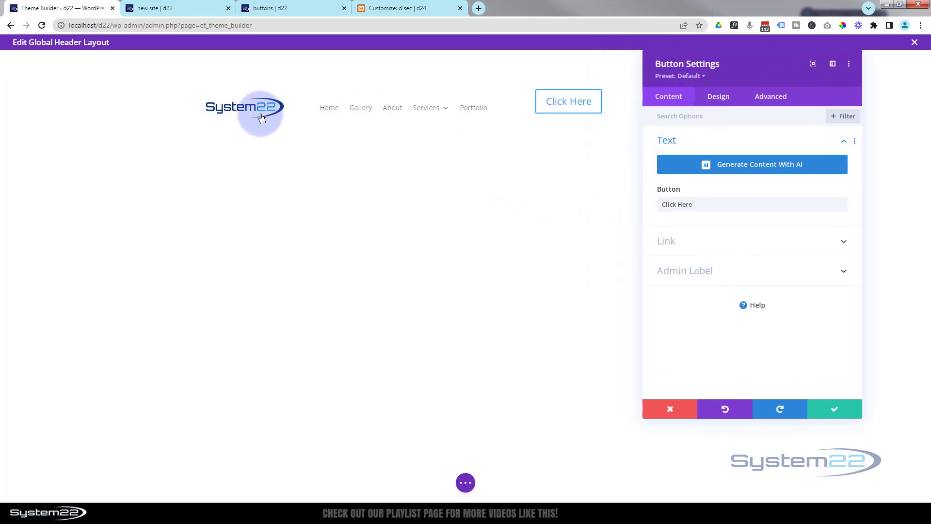
{"action": "left_click", "coordinate": [687, 244]}
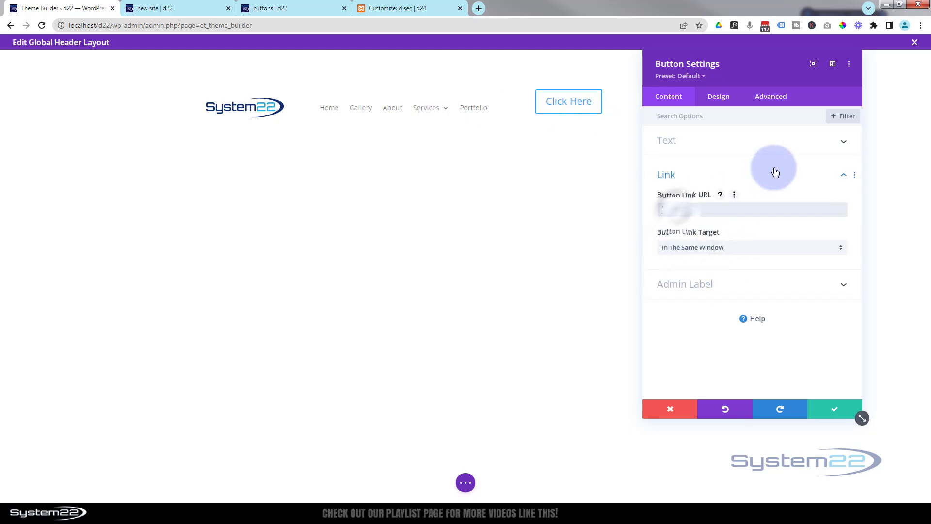
{"action": "left_click", "coordinate": [746, 209]}
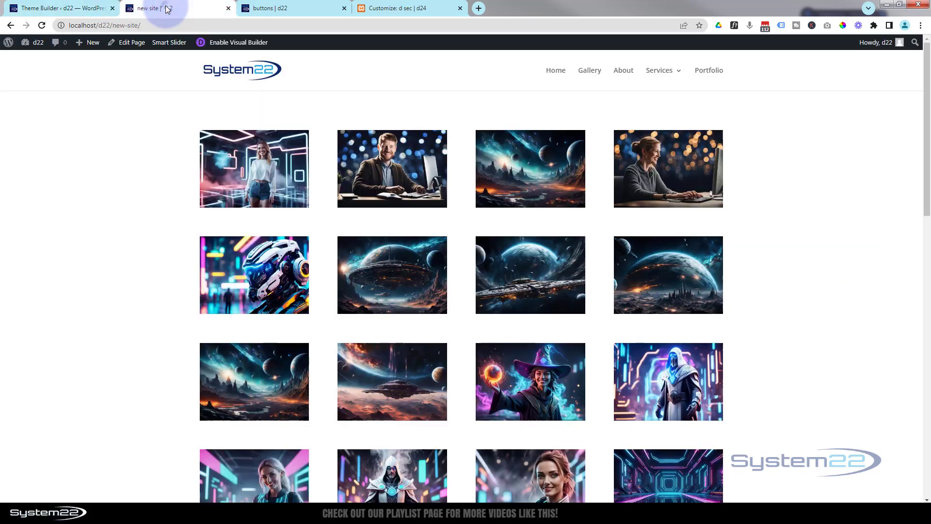
{"action": "left_click", "coordinate": [166, 8]}
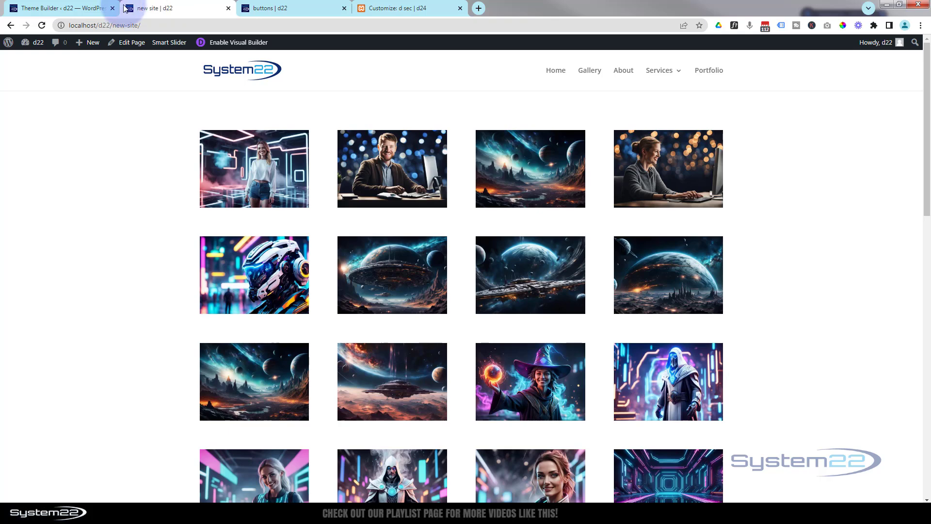
{"action": "left_click_drag", "start_coordinate": [146, 25], "coordinate": [64, 27]}
{"action": "key", "text": "ctrl+c"}
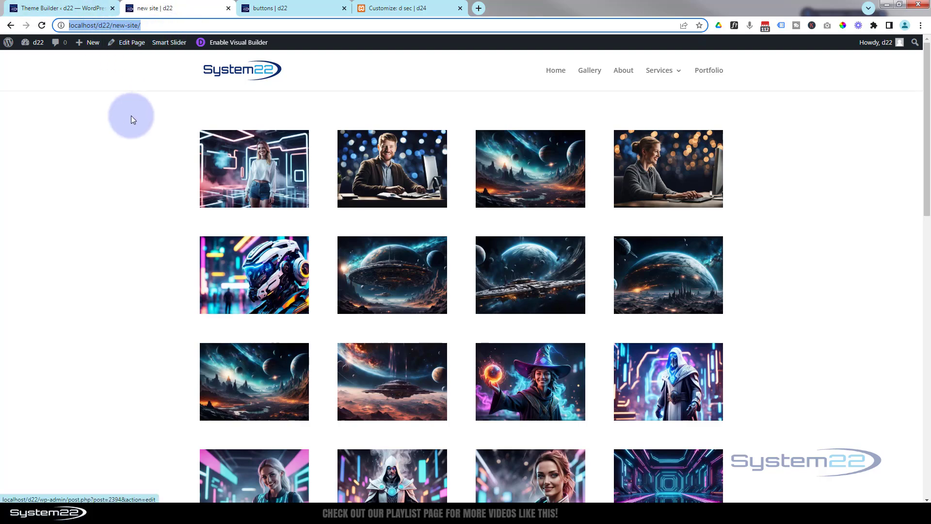
{"action": "scroll", "coordinate": [132, 117], "scroll_direction": "down", "scroll_amount": 2}
{"action": "scroll", "coordinate": [132, 119], "scroll_direction": "down", "scroll_amount": 5}
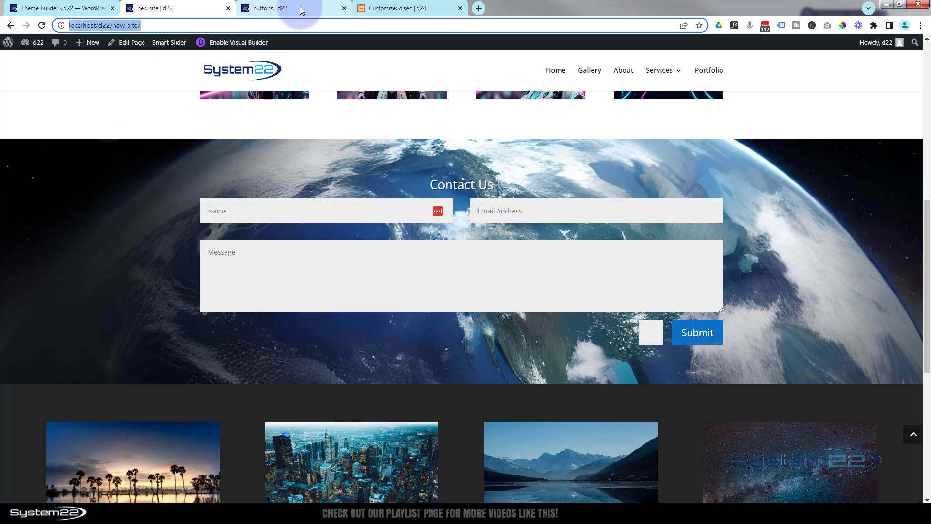
{"action": "left_click", "coordinate": [49, 9]}
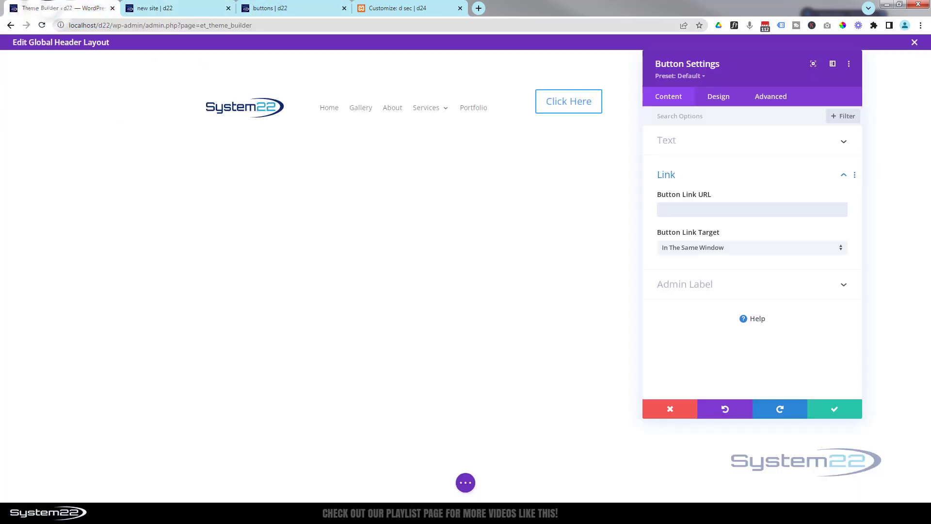
{"action": "left_click", "coordinate": [715, 209]}
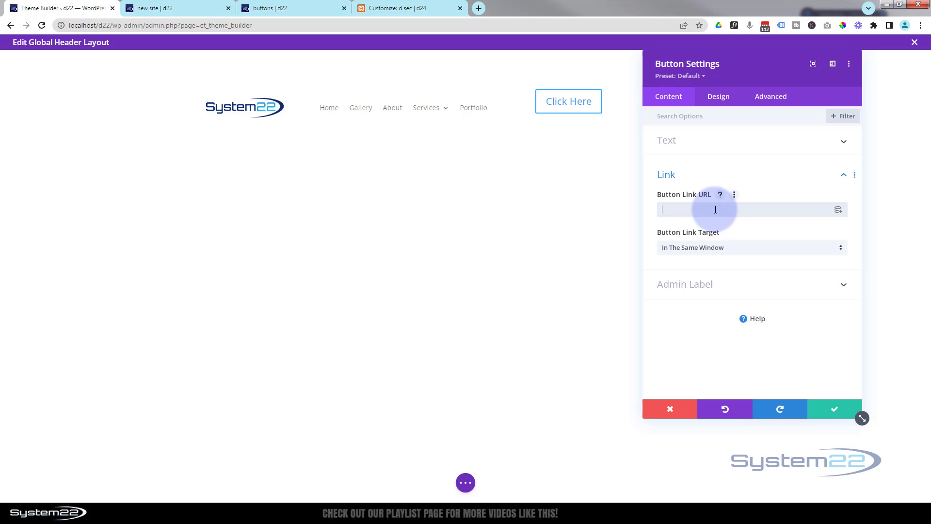
{"action": "key", "text": "ctrl+v"}
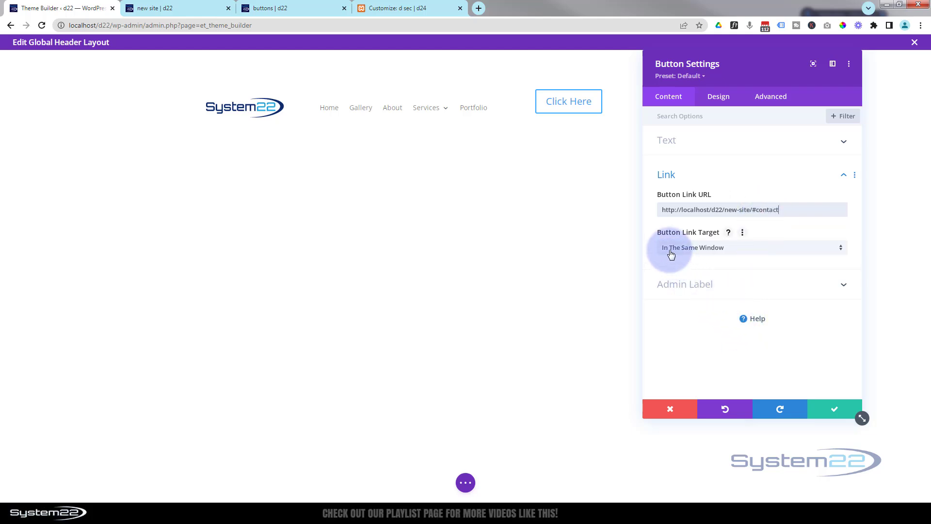
- Enable custom styles for the button and set its text colour to white (#ffffff)
{"action": "left_click", "coordinate": [720, 97]}
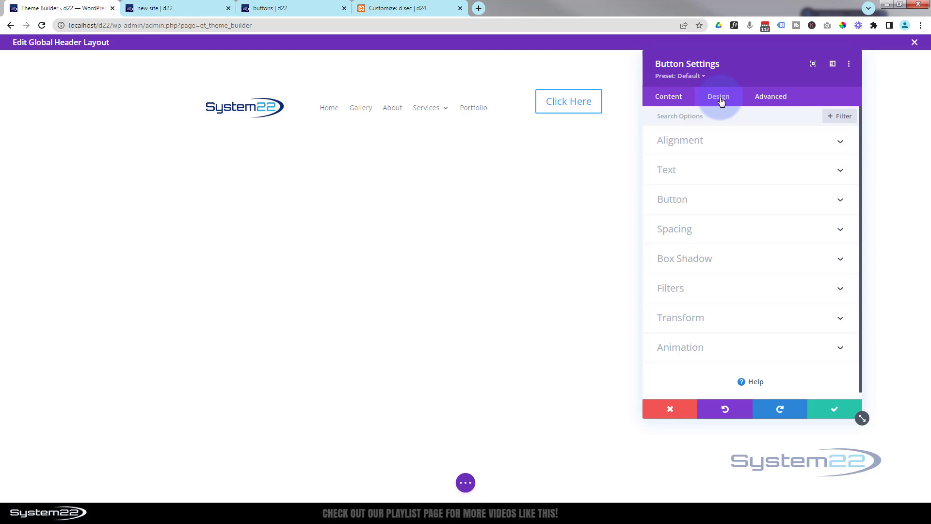
{"action": "left_click", "coordinate": [688, 201]}
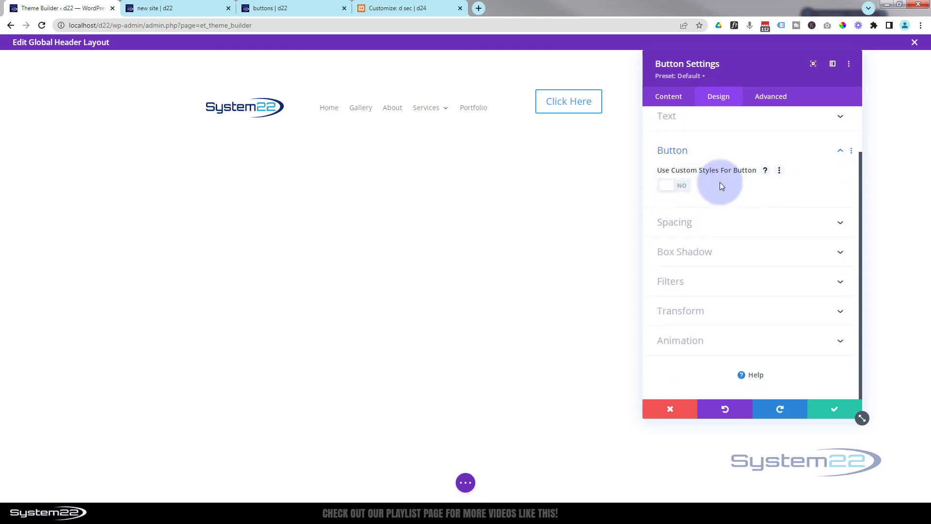
{"action": "left_click", "coordinate": [678, 186]}
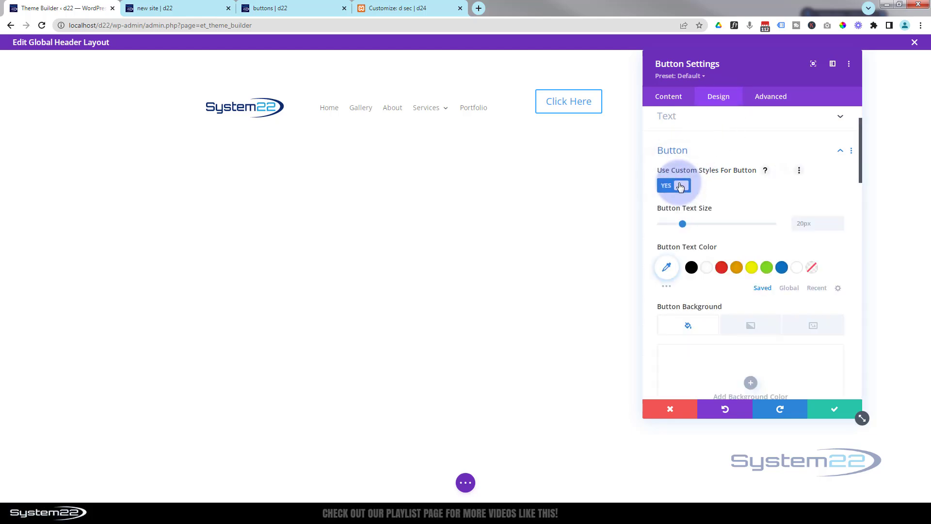
{"action": "left_click", "coordinate": [707, 269]}
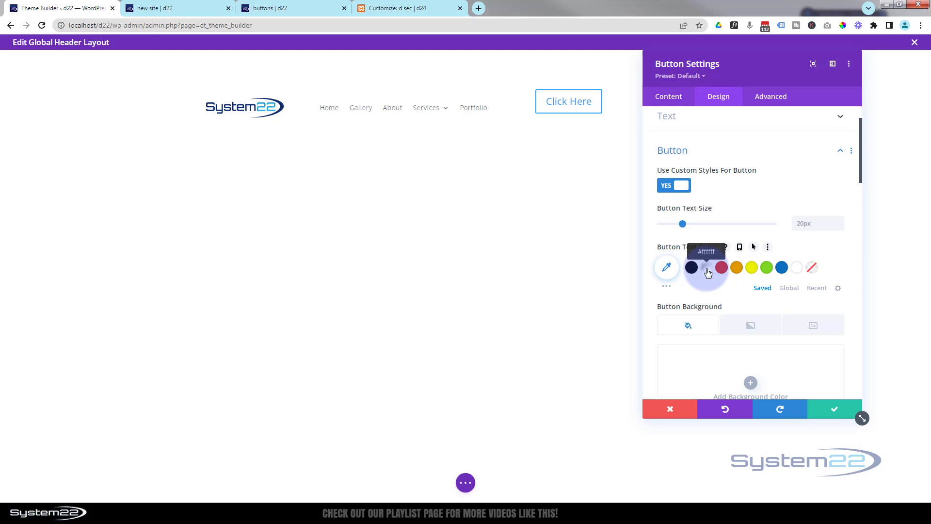
{"action": "left_click", "coordinate": [708, 271]}
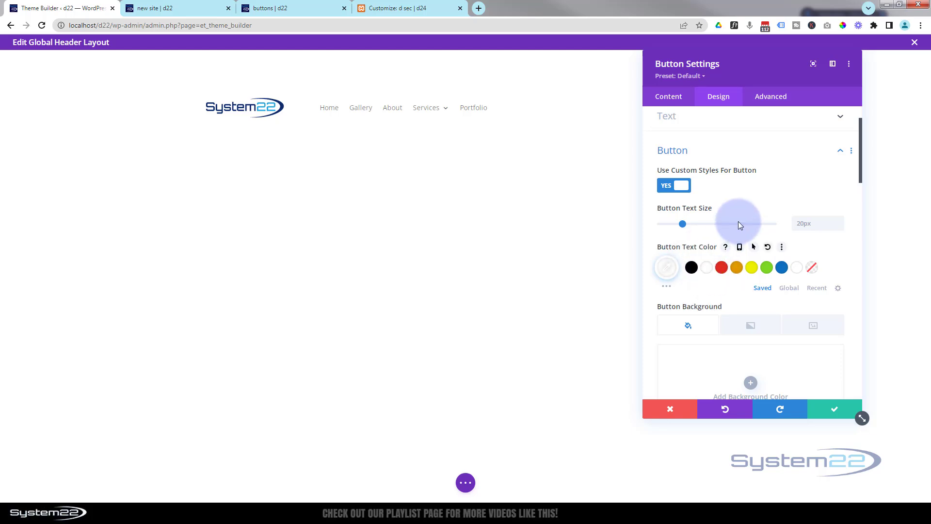
- Sample the dark blue of the logo with the colour picker extension and set the button background to #0d2b6f
{"action": "scroll", "coordinate": [738, 221], "scroll_direction": "down", "scroll_amount": 3}
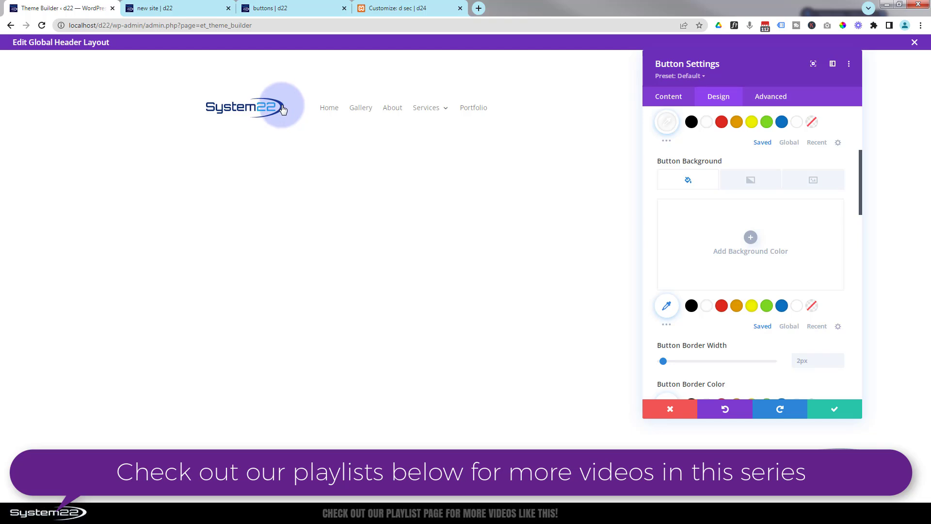
{"action": "left_click", "coordinate": [844, 27]}
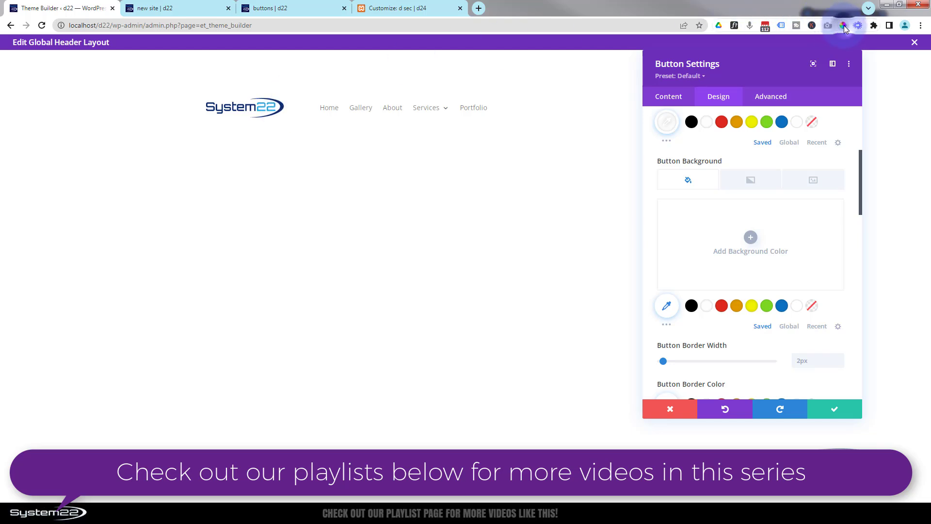
{"action": "left_click", "coordinate": [283, 106]}
{"action": "double_click", "coordinate": [311, 121]}
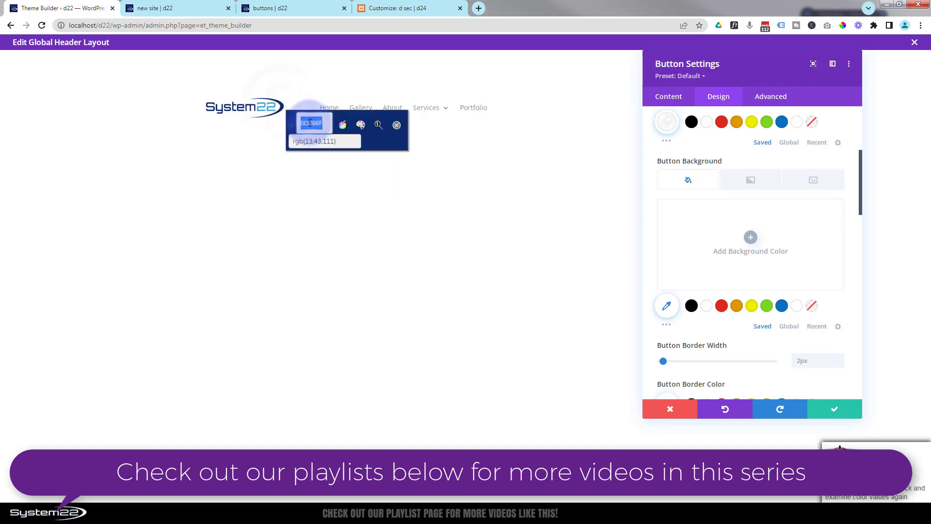
{"action": "right_click", "coordinate": [309, 124]}
{"action": "left_click", "coordinate": [330, 129]}
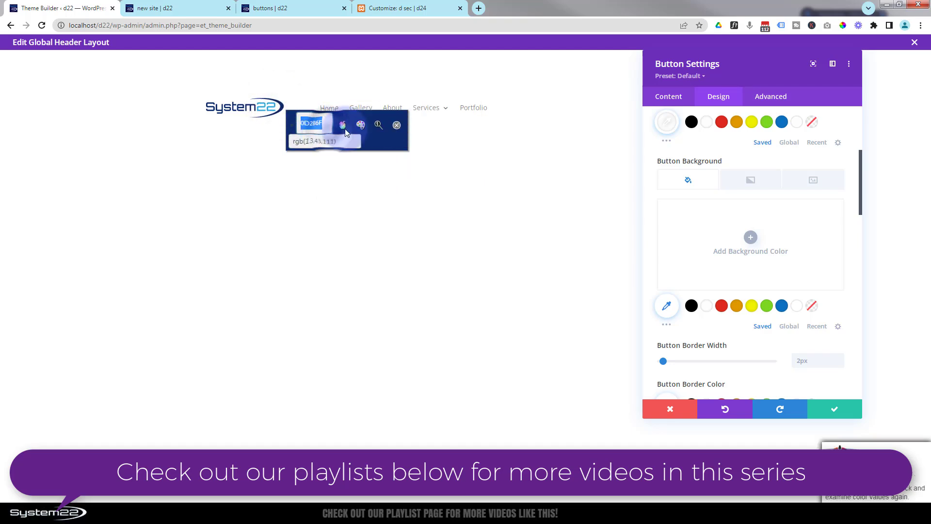
{"action": "left_click", "coordinate": [397, 125]}
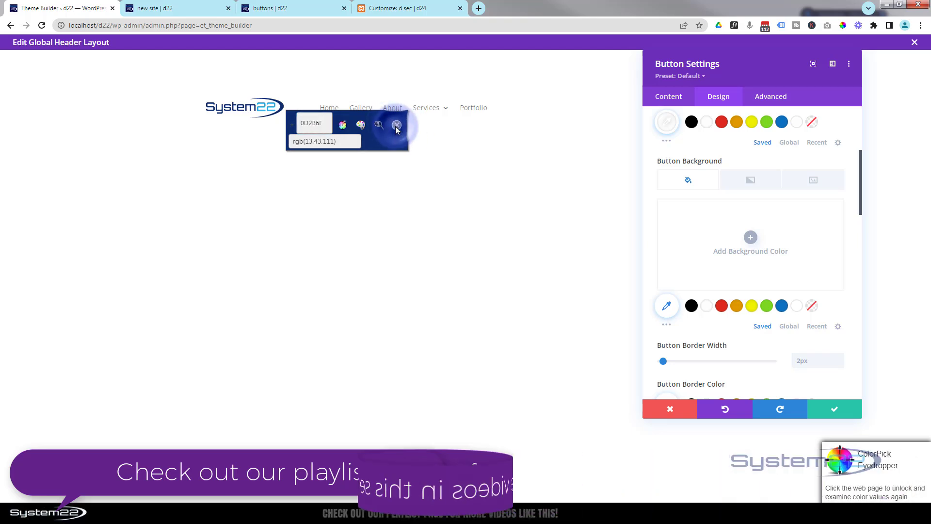
{"action": "left_click", "coordinate": [751, 238]}
{"action": "left_click", "coordinate": [678, 210]}
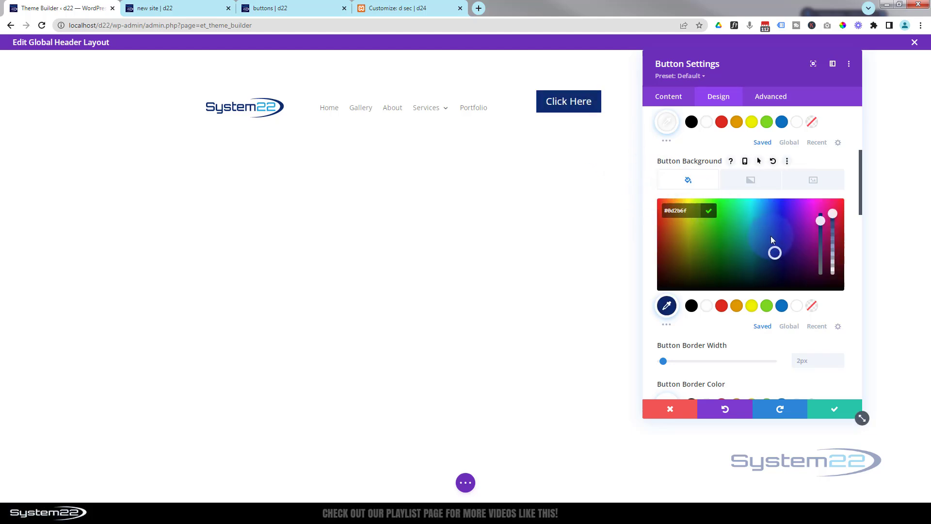
- Set the button's border width to 0px
{"action": "scroll", "coordinate": [770, 235], "scroll_direction": "down", "scroll_amount": 2}
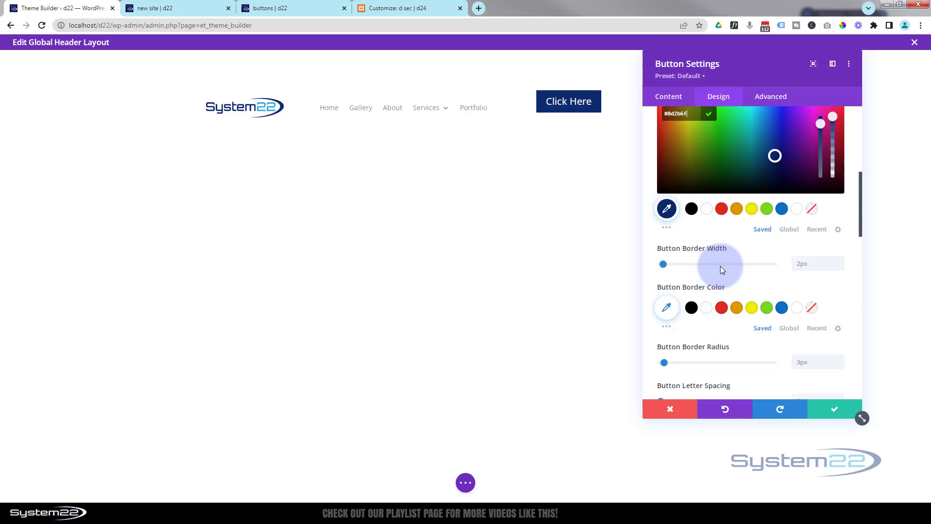
{"action": "left_click", "coordinate": [841, 267]}
{"action": "left_click", "coordinate": [841, 266]}
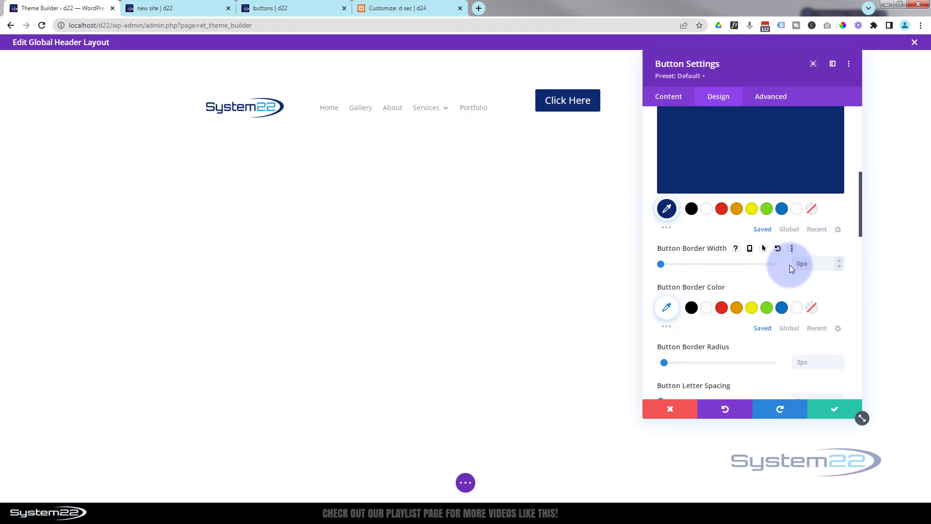
- Reduce the button's text size to 14px
{"action": "scroll", "coordinate": [770, 269], "scroll_direction": "down", "scroll_amount": 1}
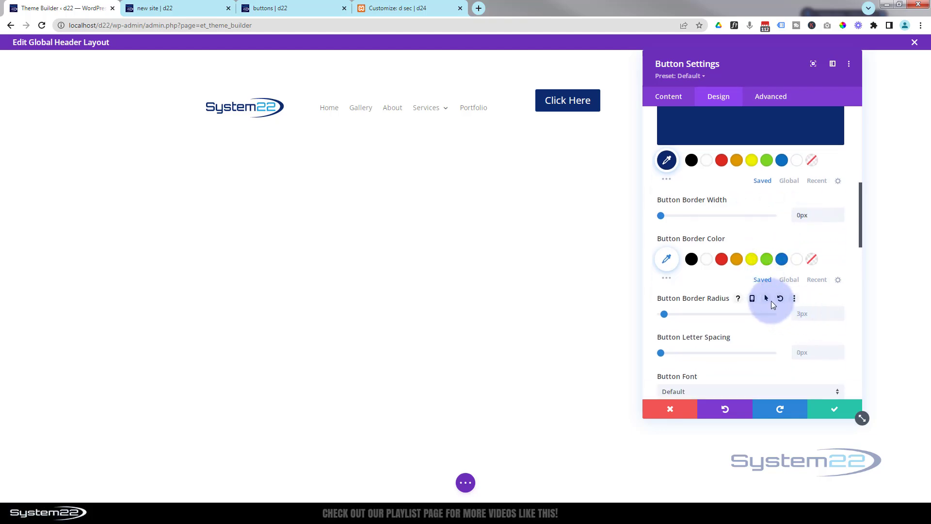
{"action": "scroll", "coordinate": [771, 304], "scroll_direction": "down", "scroll_amount": 2}
{"action": "scroll", "coordinate": [772, 303], "scroll_direction": "down", "scroll_amount": 3}
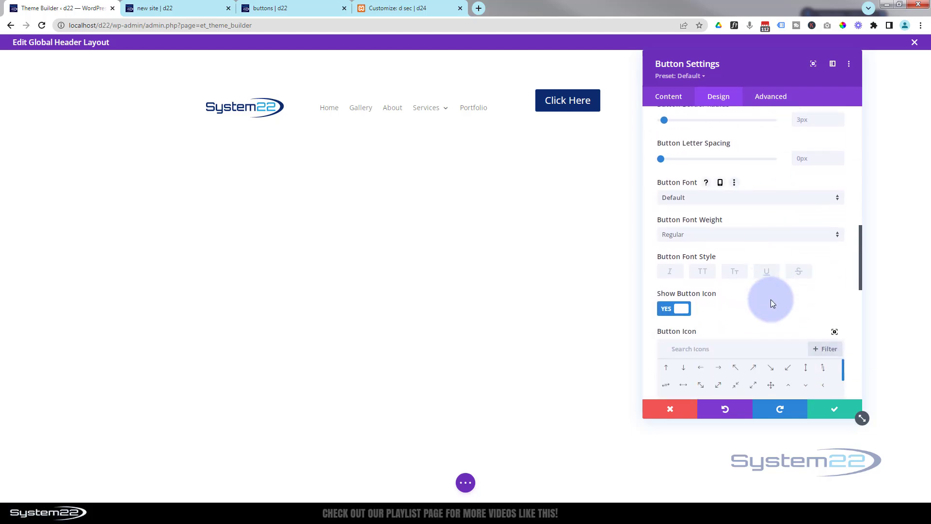
{"action": "scroll", "coordinate": [772, 299], "scroll_direction": "up", "scroll_amount": 9}
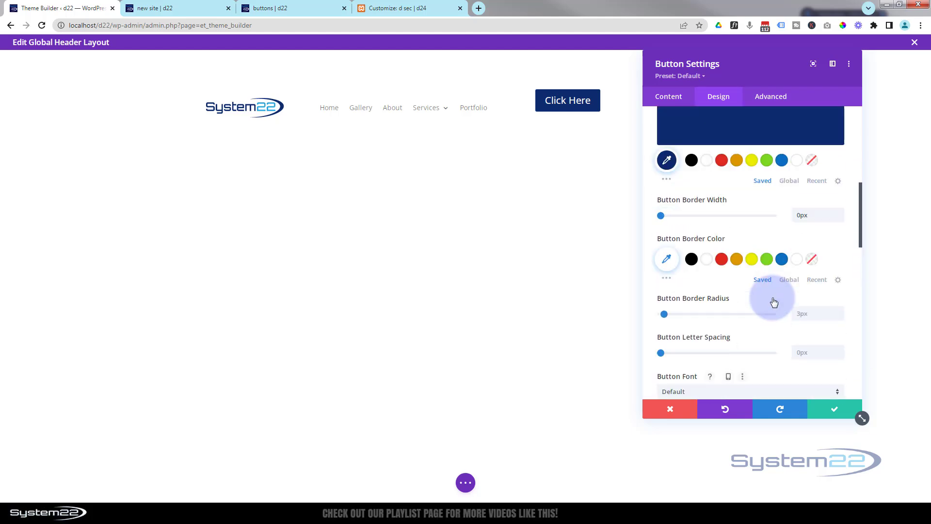
{"action": "scroll", "coordinate": [773, 298], "scroll_direction": "up", "scroll_amount": 1}
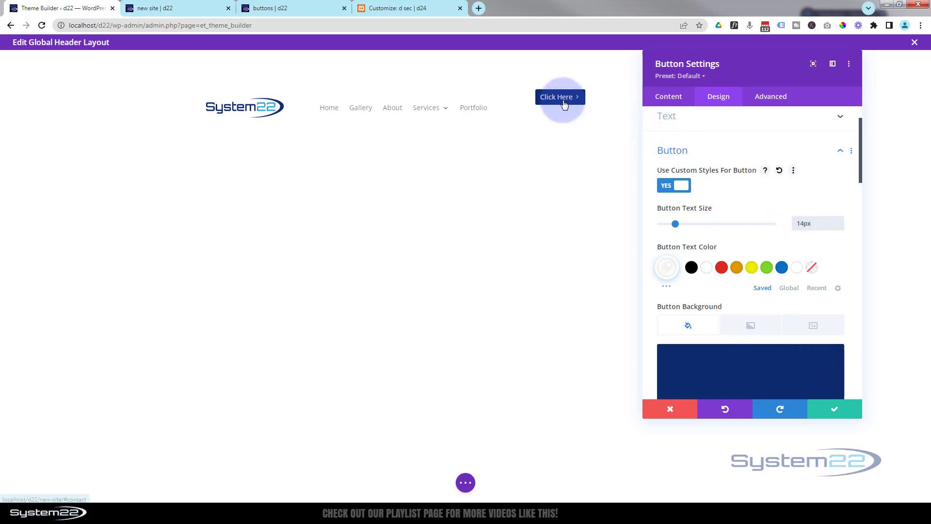
- Give the button background a hover colour of #0c71c3 and return to its desktop state
{"action": "scroll", "coordinate": [762, 196], "scroll_direction": "down", "scroll_amount": 1}
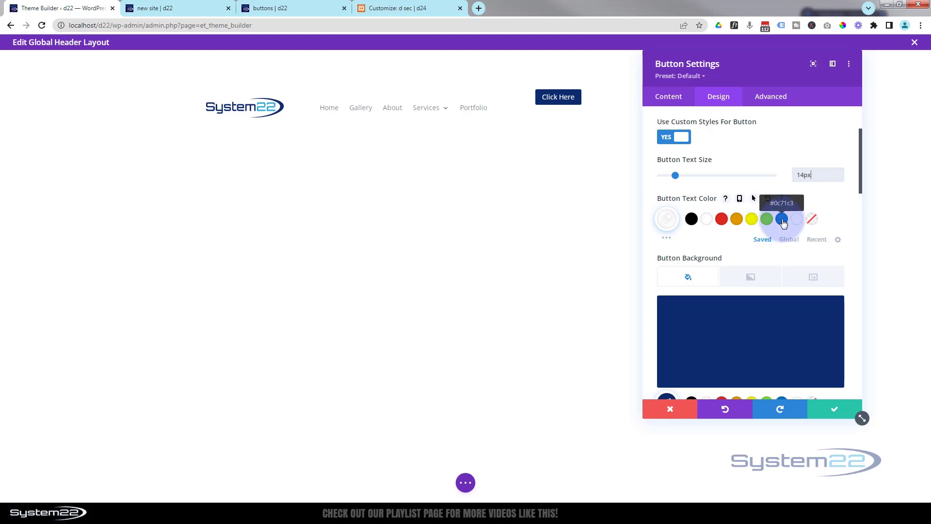
{"action": "left_click", "coordinate": [685, 255]}
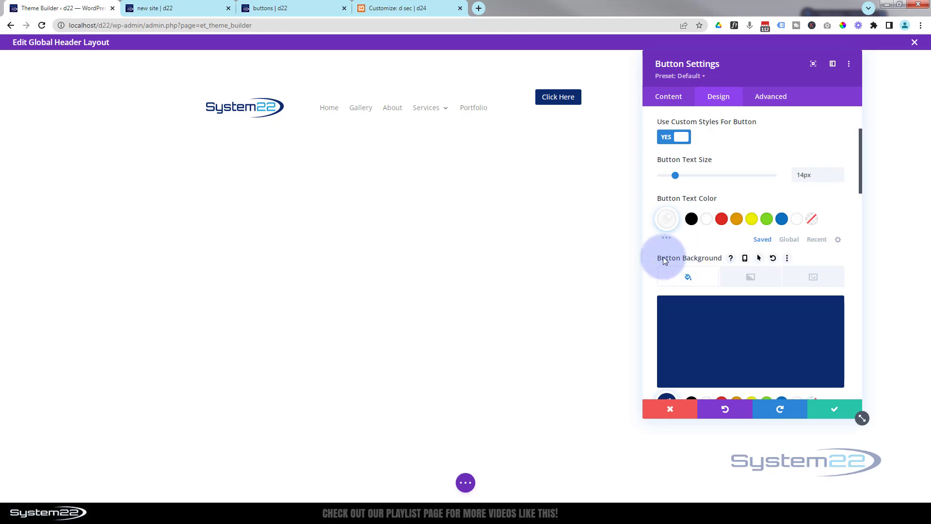
{"action": "left_click", "coordinate": [759, 260]}
{"action": "scroll", "coordinate": [722, 236], "scroll_direction": "down", "scroll_amount": 2}
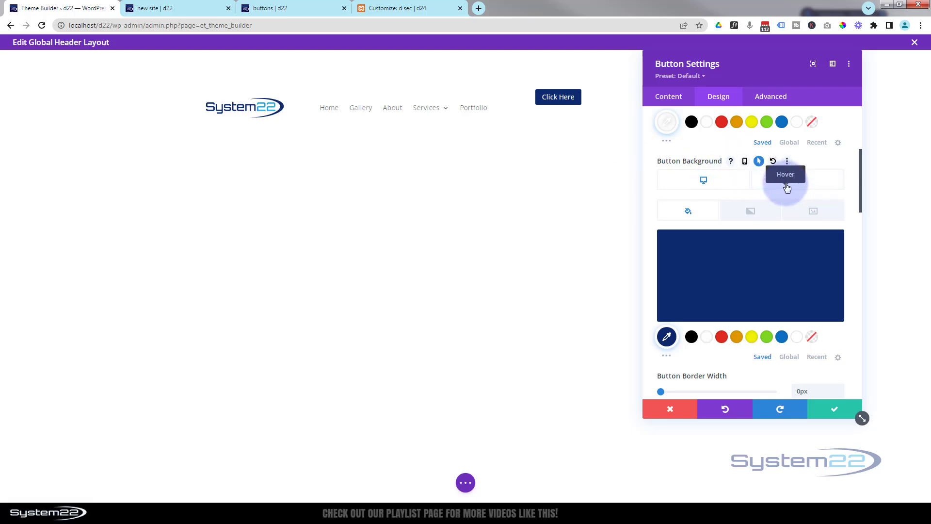
{"action": "left_click", "coordinate": [787, 188]}
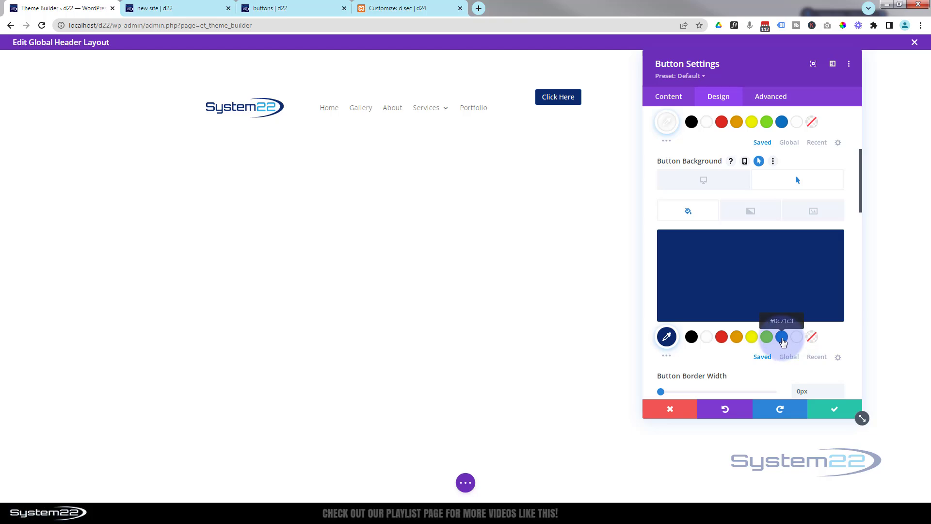
{"action": "left_click", "coordinate": [782, 338]}
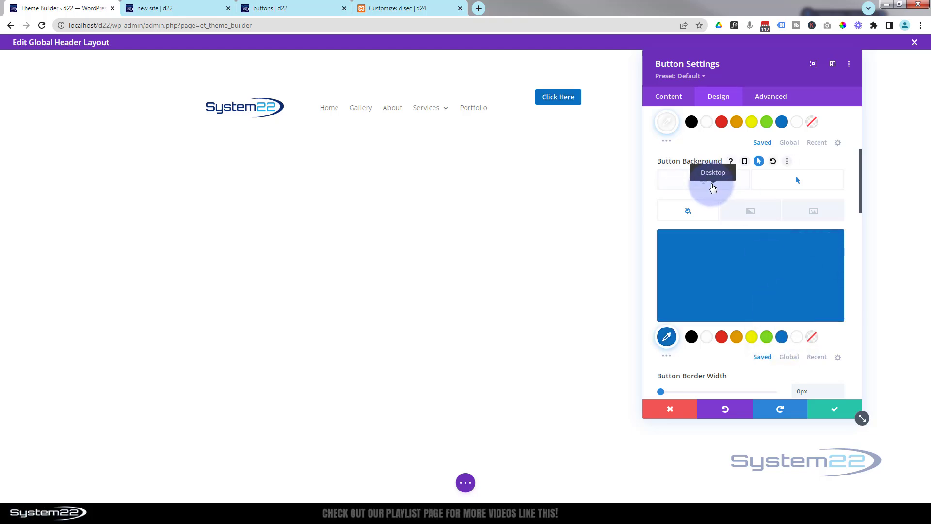
{"action": "left_click", "coordinate": [709, 182]}
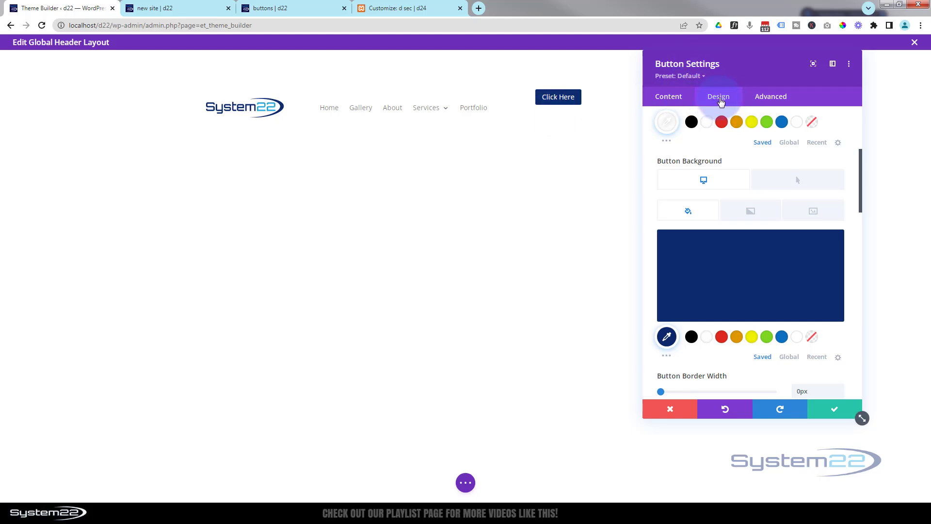
- Collapse the button style options and open the button's spacing settings
{"action": "scroll", "coordinate": [729, 121], "scroll_direction": "up", "scroll_amount": 5}
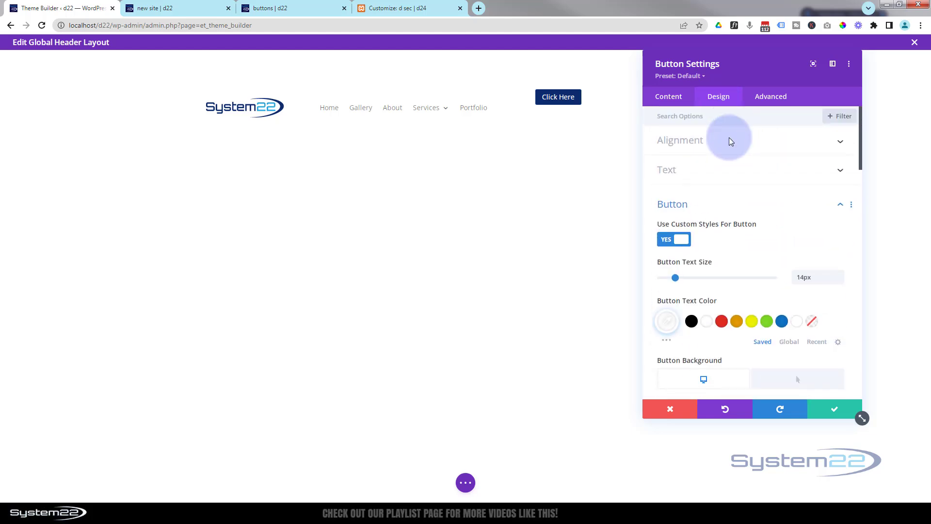
{"action": "left_click", "coordinate": [698, 203]}
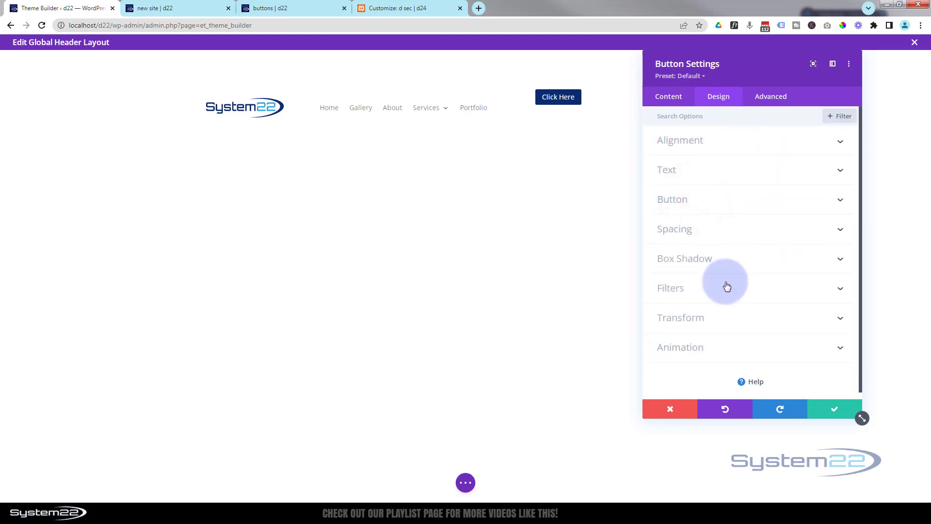
{"action": "left_click", "coordinate": [727, 242]}
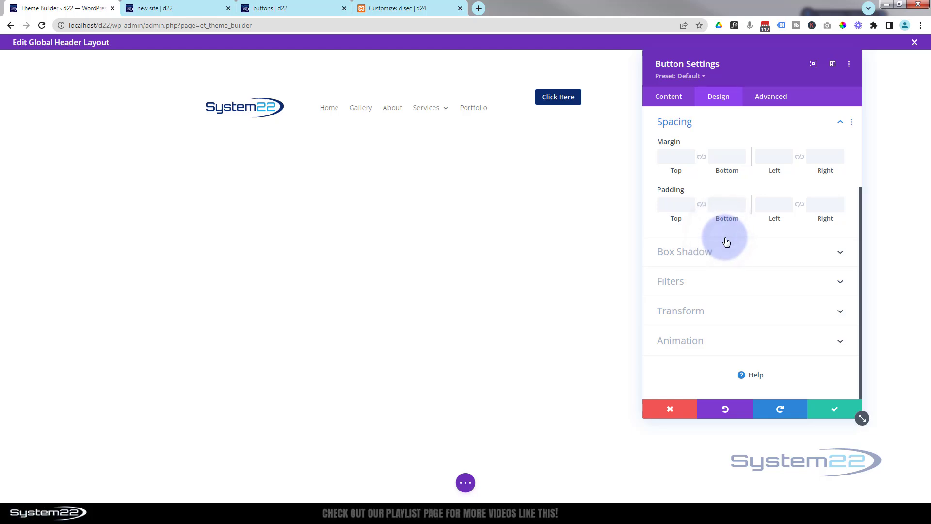
- Try a top padding of 30px on the button and clear the value again
{"action": "left_click", "coordinate": [669, 158]}
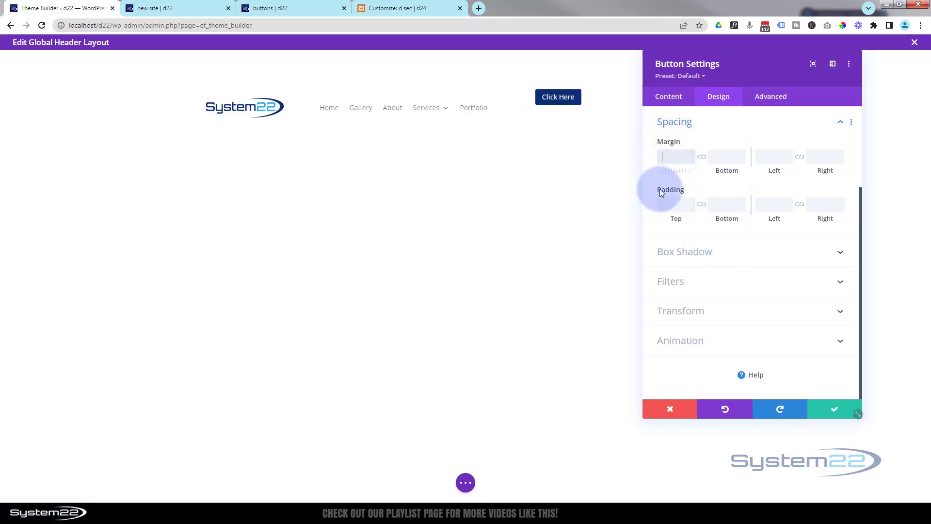
{"action": "left_click", "coordinate": [672, 204]}
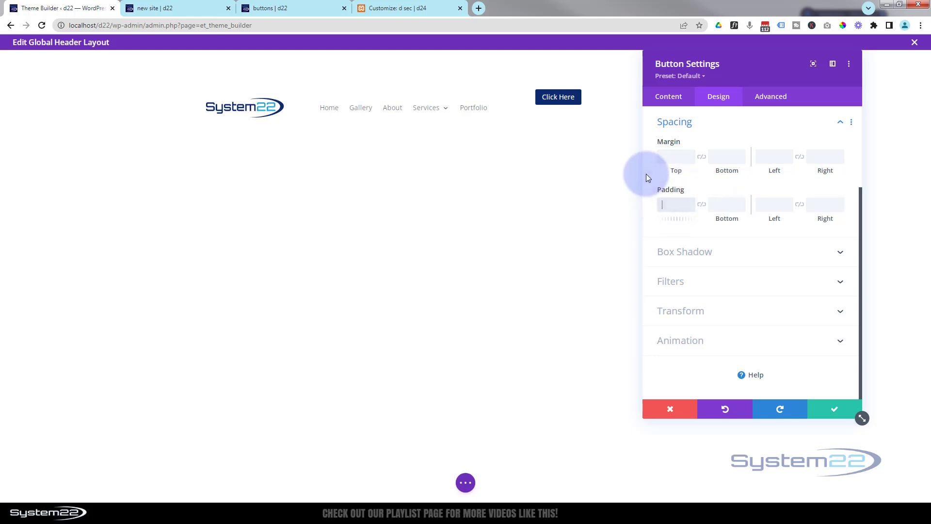
{"action": "type", "text": "30px"}
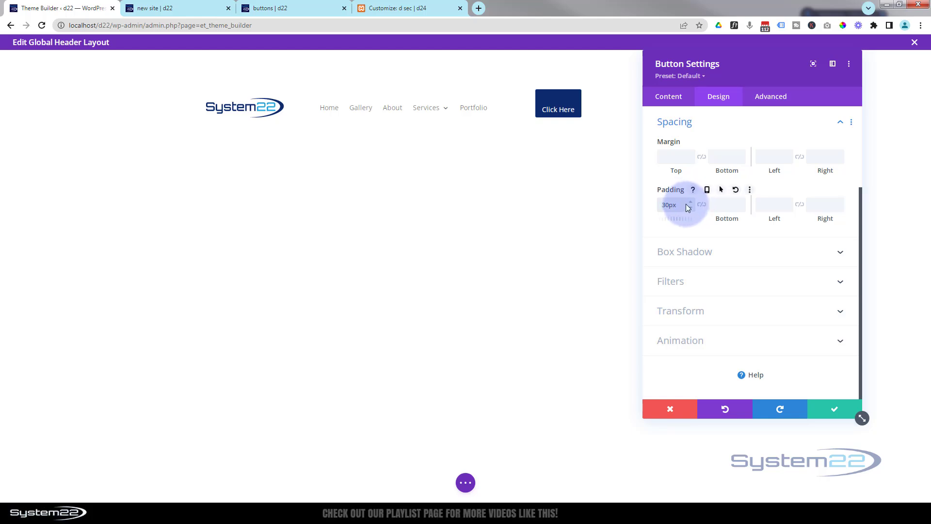
{"action": "left_click_drag", "start_coordinate": [686, 203], "coordinate": [653, 204]}
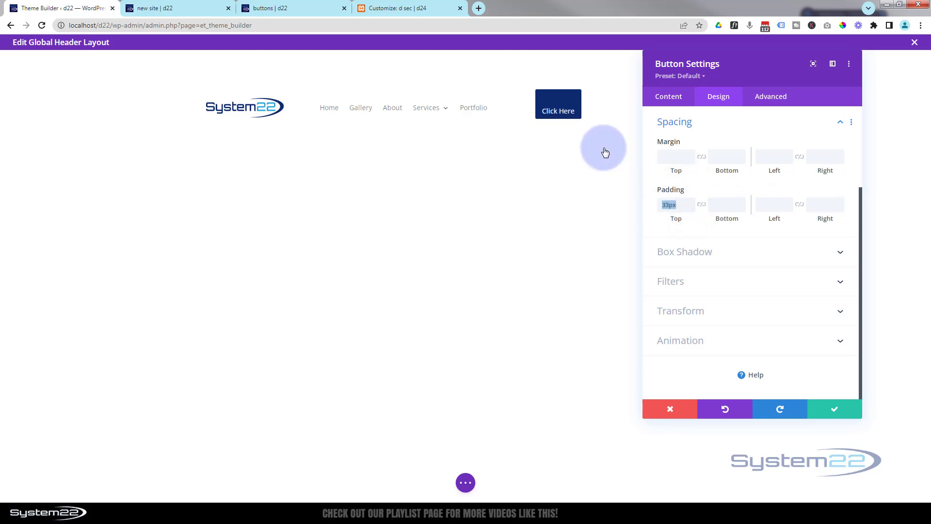
{"action": "key", "text": "BackSpace"}
- Set the button's top margin to 22px
{"action": "left_click", "coordinate": [667, 155]}
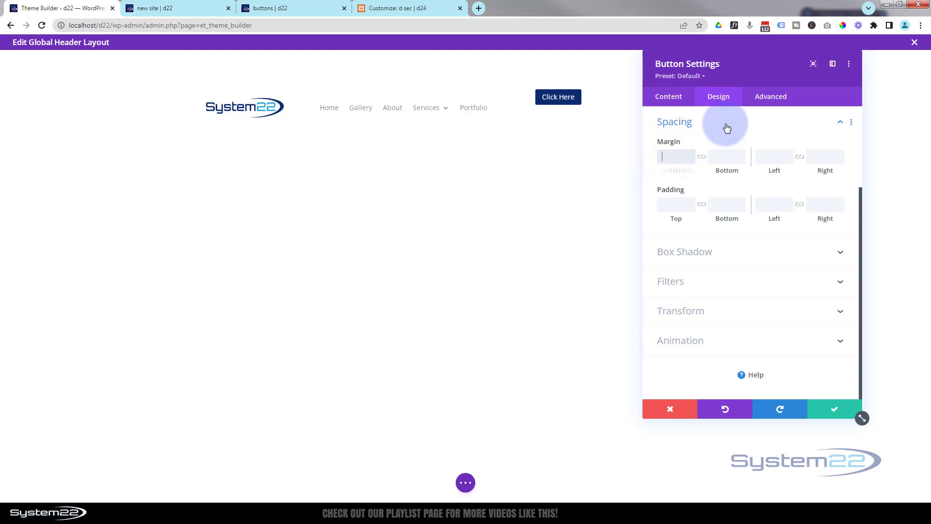
{"action": "type", "text": "22pxpx"}
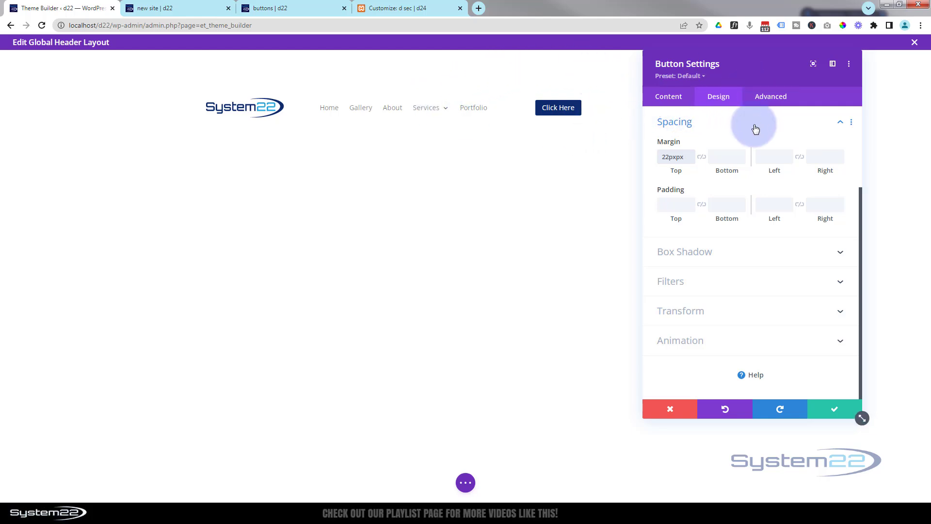
- Align the button to the centre of its column and move the settings window clear of it
{"action": "scroll", "coordinate": [751, 168], "scroll_direction": "up", "scroll_amount": 3}
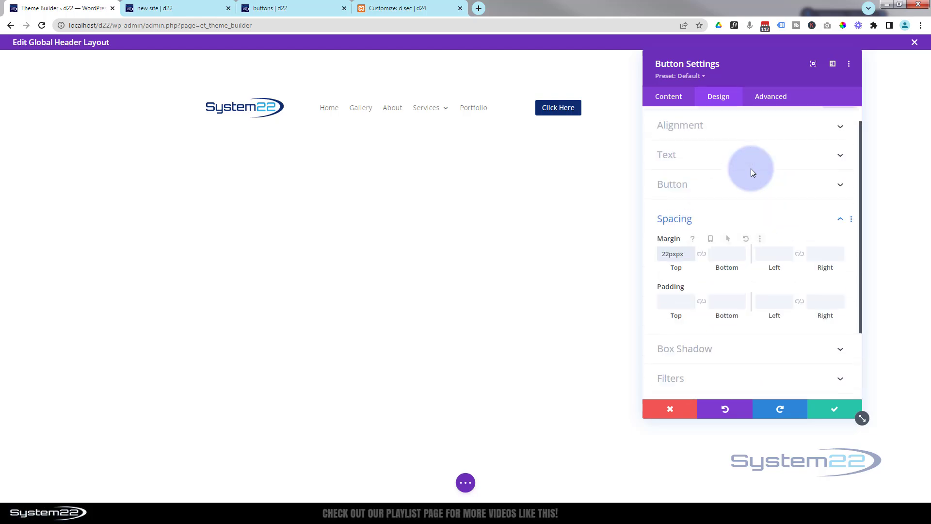
{"action": "left_click", "coordinate": [747, 141]}
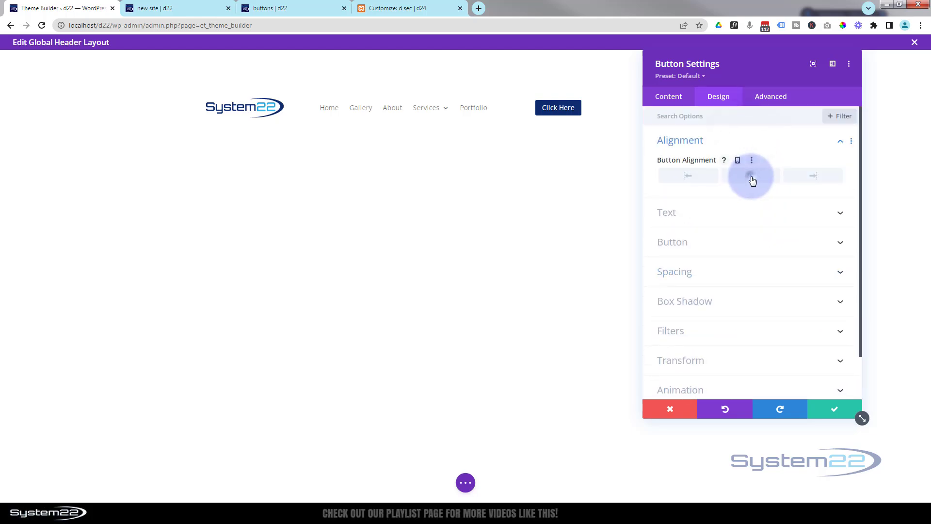
{"action": "left_click", "coordinate": [751, 175]}
{"action": "left_click_drag", "start_coordinate": [740, 74], "coordinate": [409, 198]}
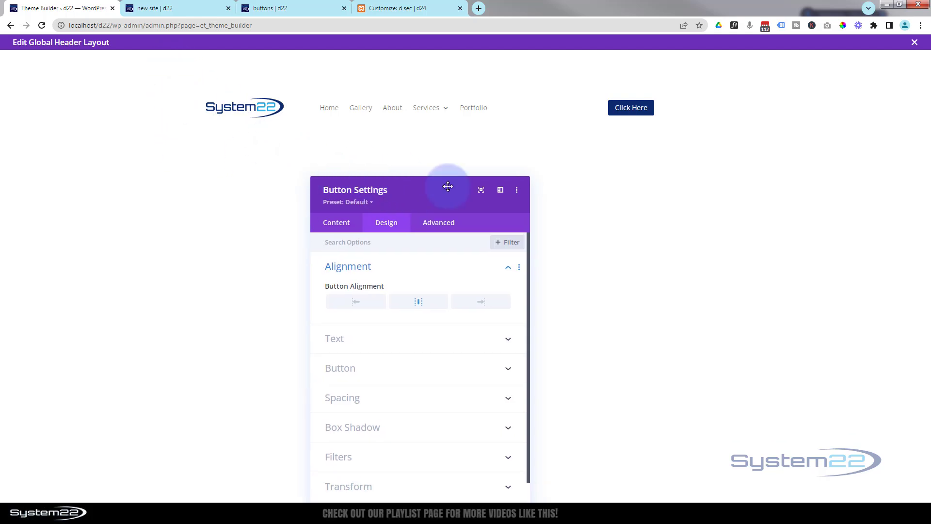
{"action": "left_click_drag", "start_coordinate": [432, 198], "coordinate": [453, 137]}
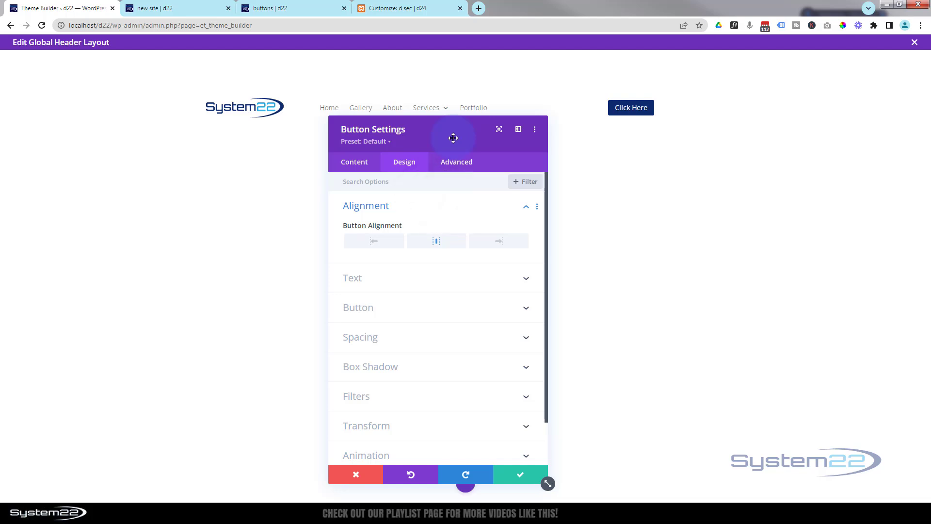
{"action": "left_click", "coordinate": [366, 206]}
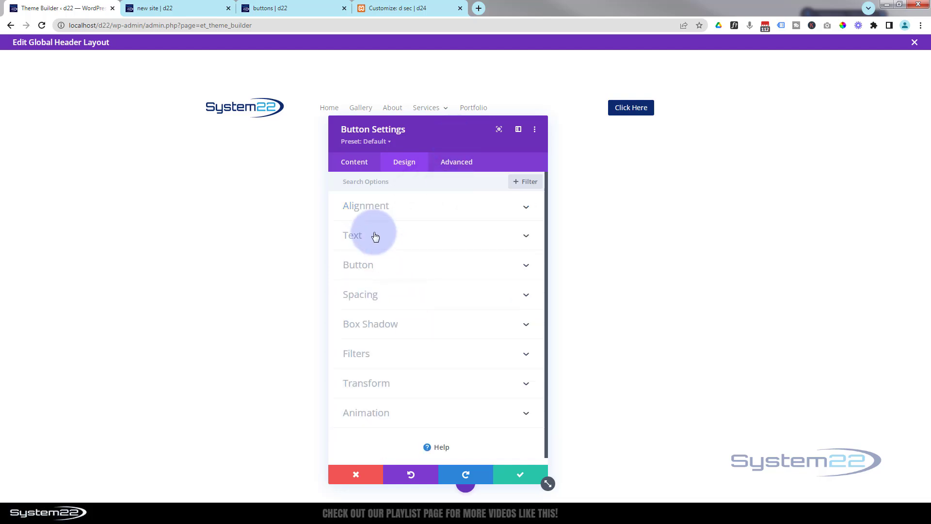
- Change the button's text to "Contact Us" and save the button settings
{"action": "left_click", "coordinate": [351, 161]}
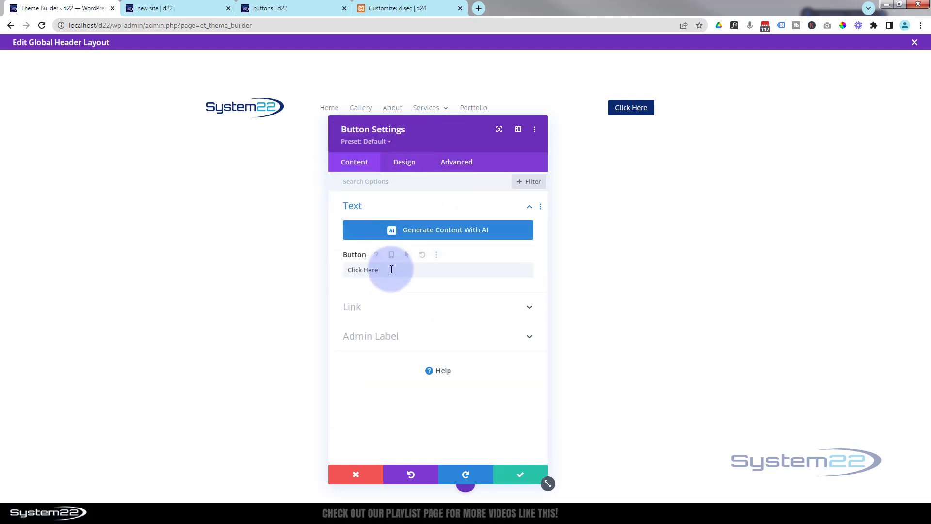
{"action": "left_click_drag", "start_coordinate": [386, 269], "coordinate": [332, 270]}
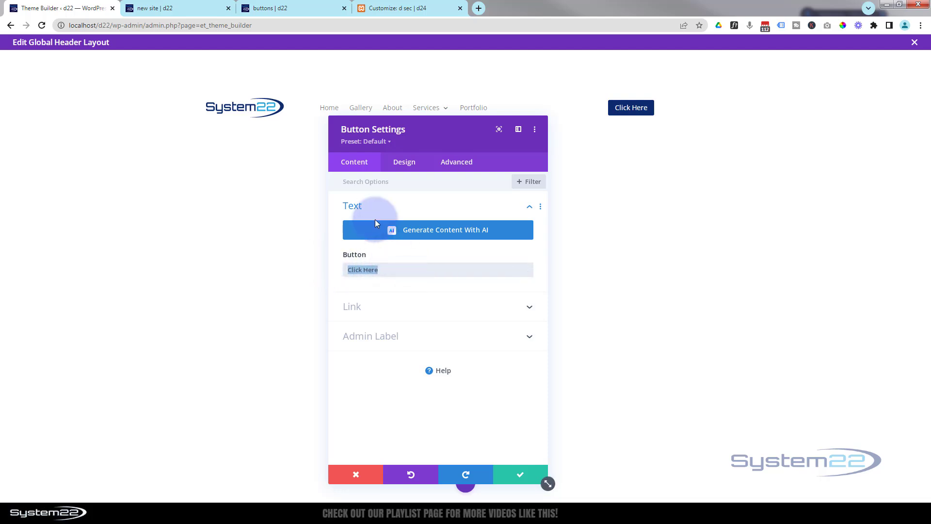
{"action": "type", "text": "Contact Us"}
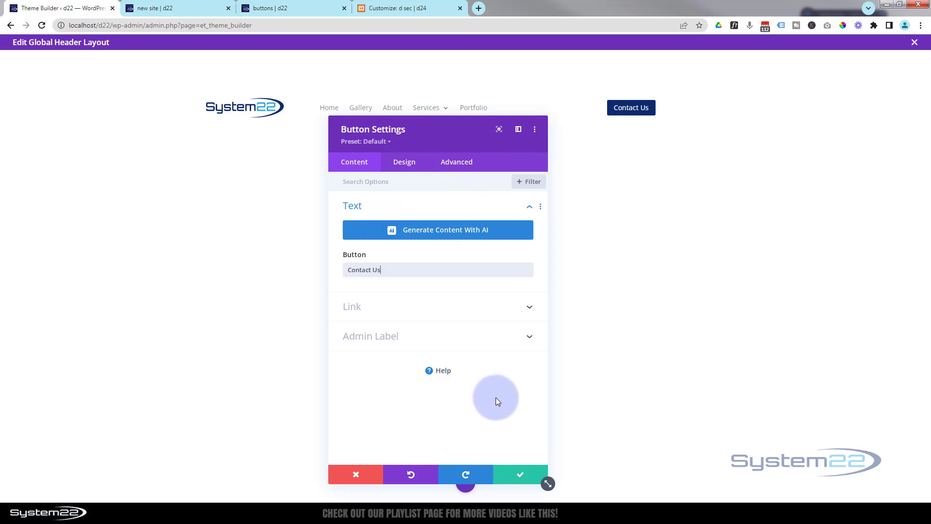
{"action": "left_click", "coordinate": [518, 475]}
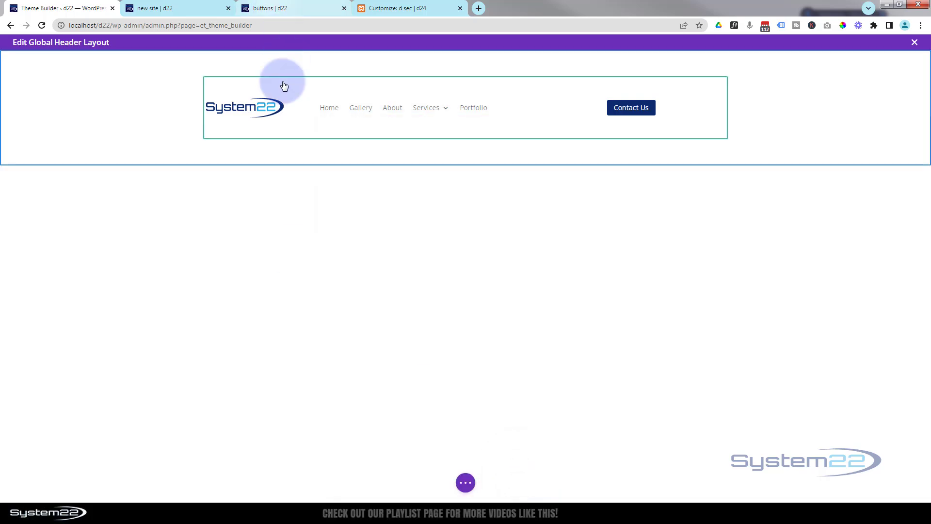
- Set the header section's top and bottom padding to 0px with the two values linked
{"action": "left_click", "coordinate": [85, 115]}
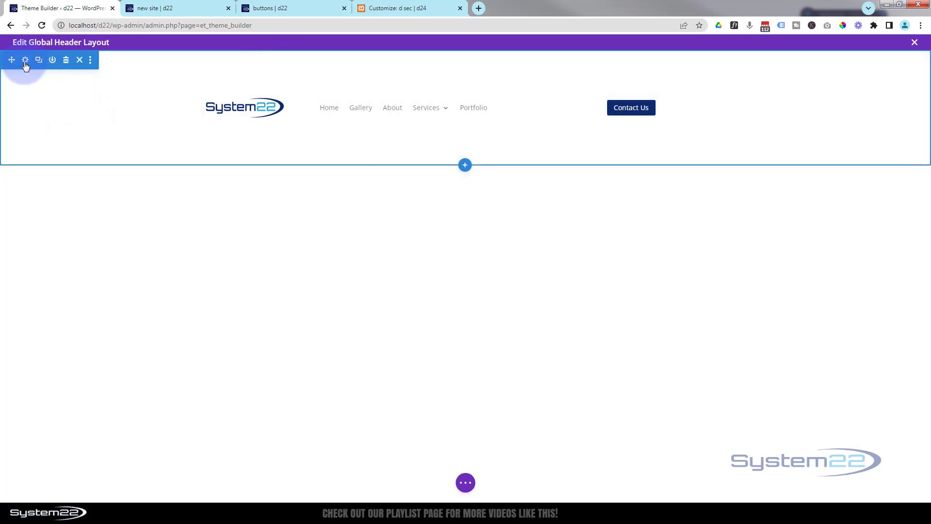
{"action": "left_click", "coordinate": [25, 60]}
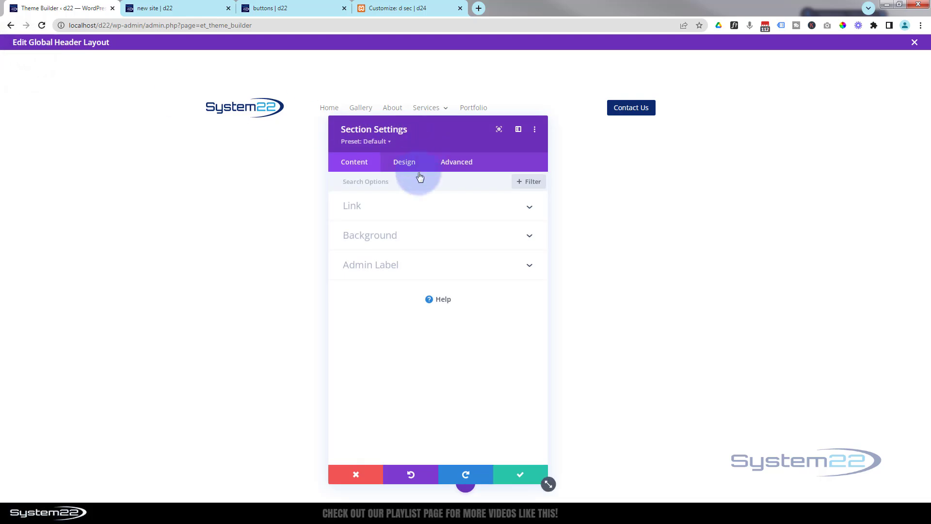
{"action": "left_click", "coordinate": [409, 164]}
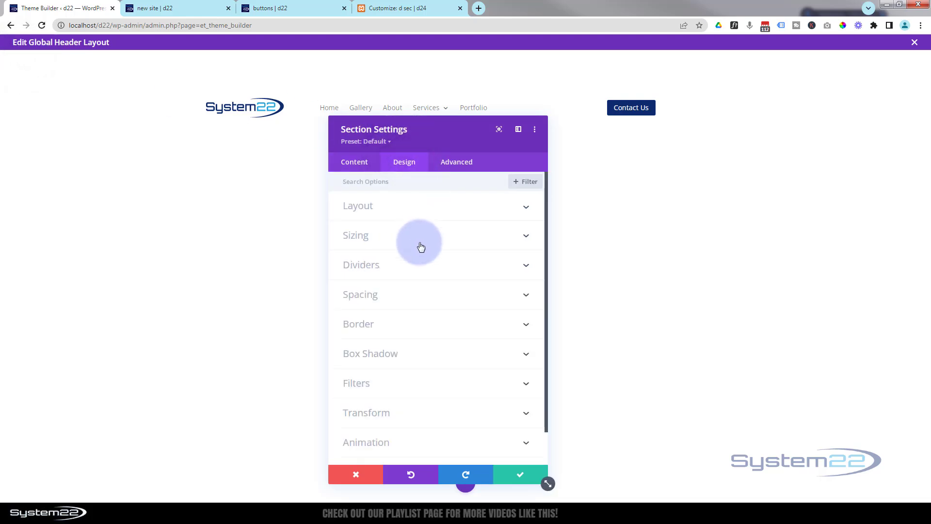
{"action": "left_click", "coordinate": [407, 293]}
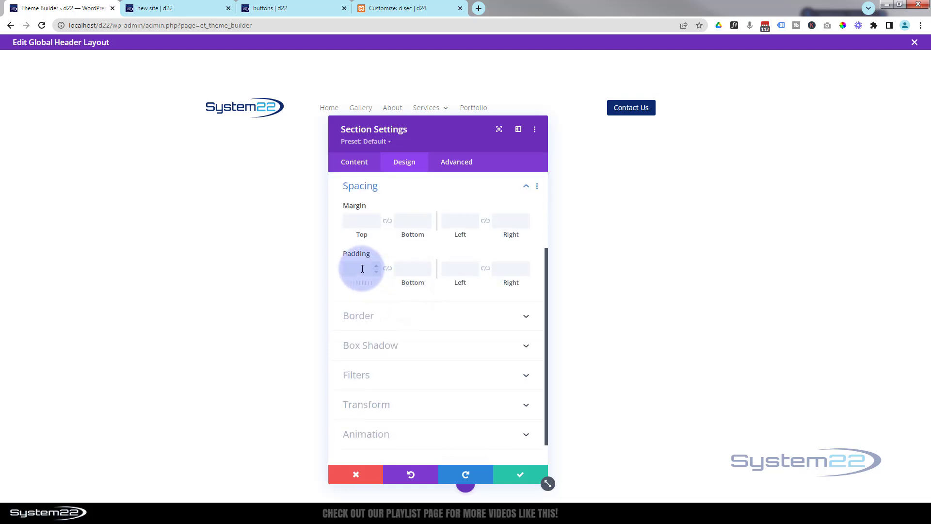
{"action": "left_click", "coordinate": [388, 222]}
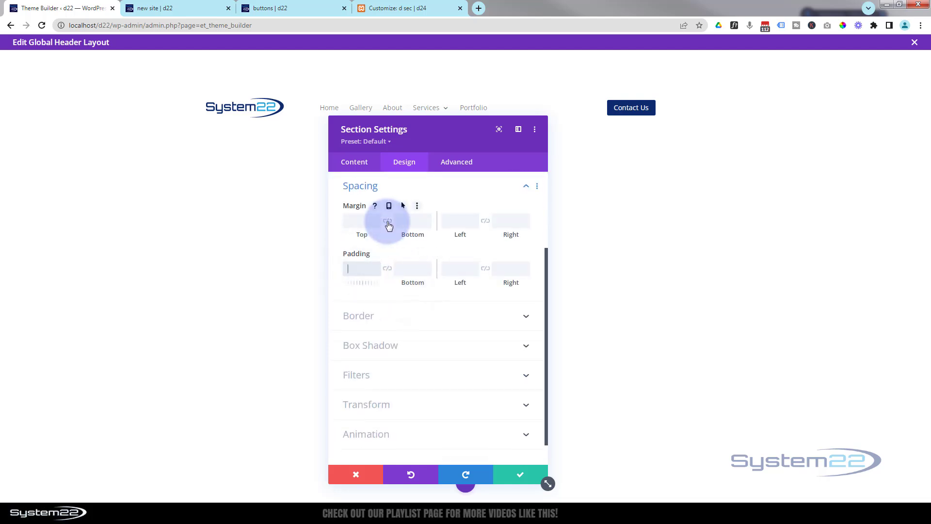
{"action": "left_click", "coordinate": [387, 269]}
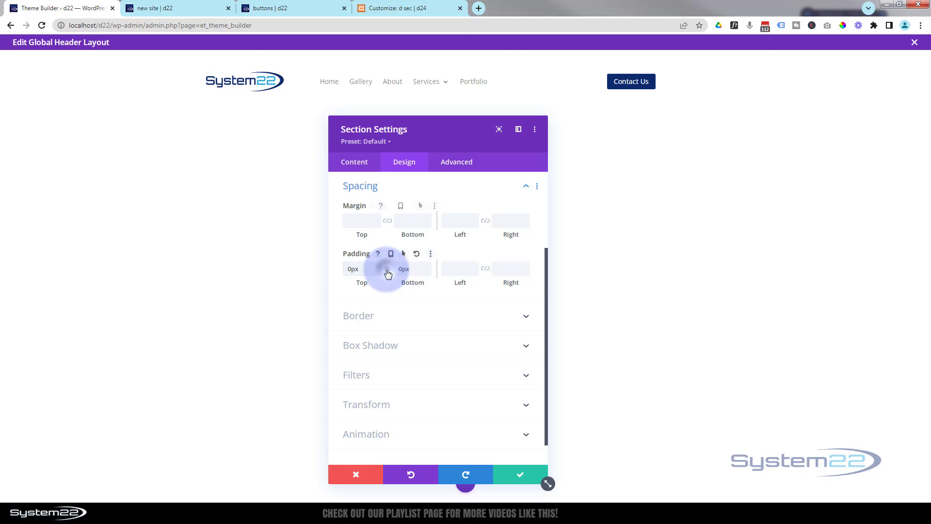
{"action": "left_click_drag", "start_coordinate": [398, 117], "coordinate": [409, 154]}
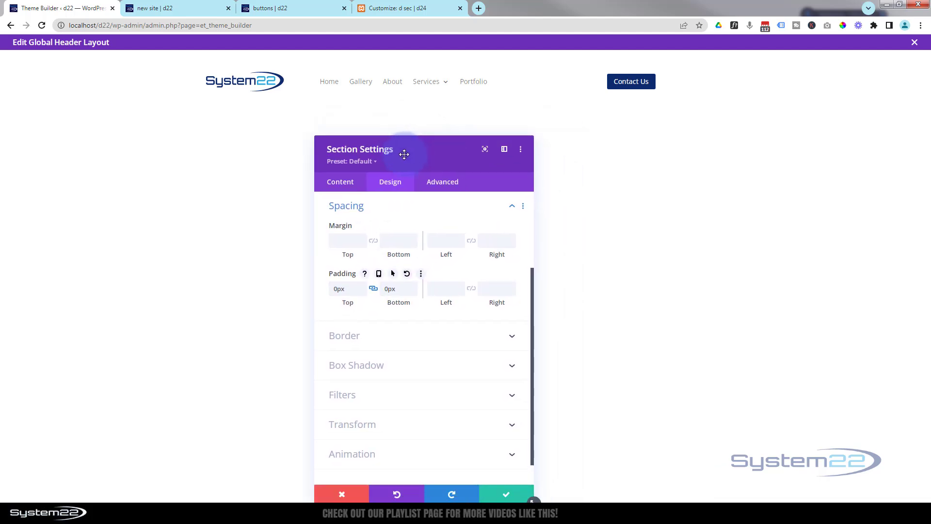
- Give the header section the saved orange as its background colour and save the section settings
{"action": "scroll", "coordinate": [398, 252], "scroll_direction": "down", "scroll_amount": 1}
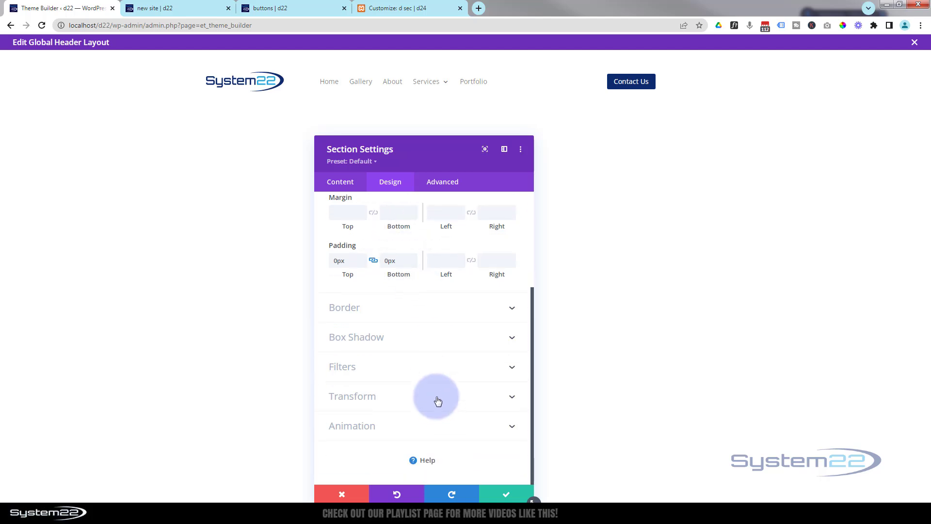
{"action": "left_click", "coordinate": [340, 182]}
{"action": "left_click", "coordinate": [398, 266]}
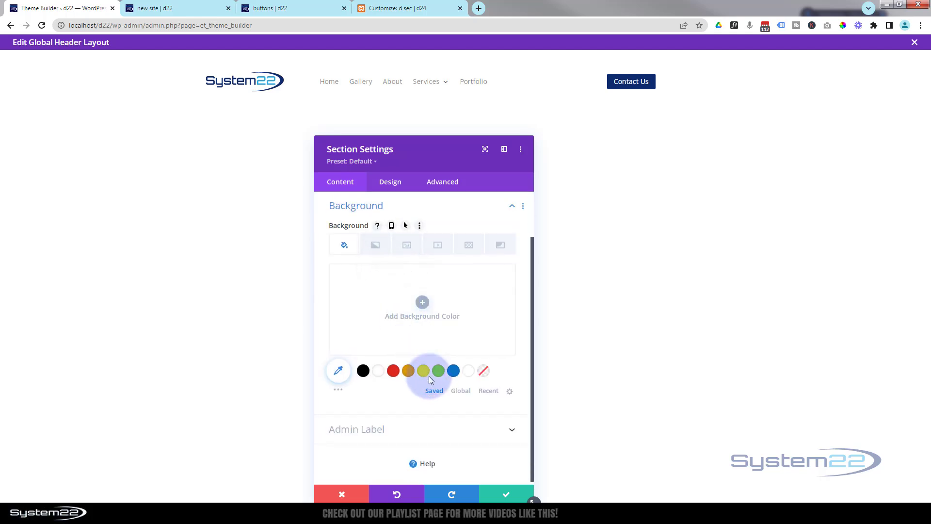
{"action": "left_click", "coordinate": [409, 371]}
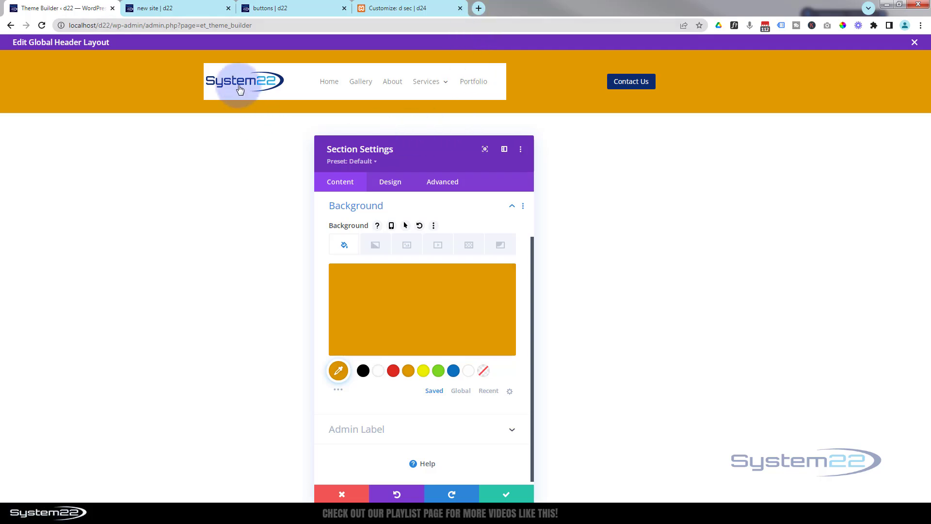
{"action": "left_click", "coordinate": [396, 185]}
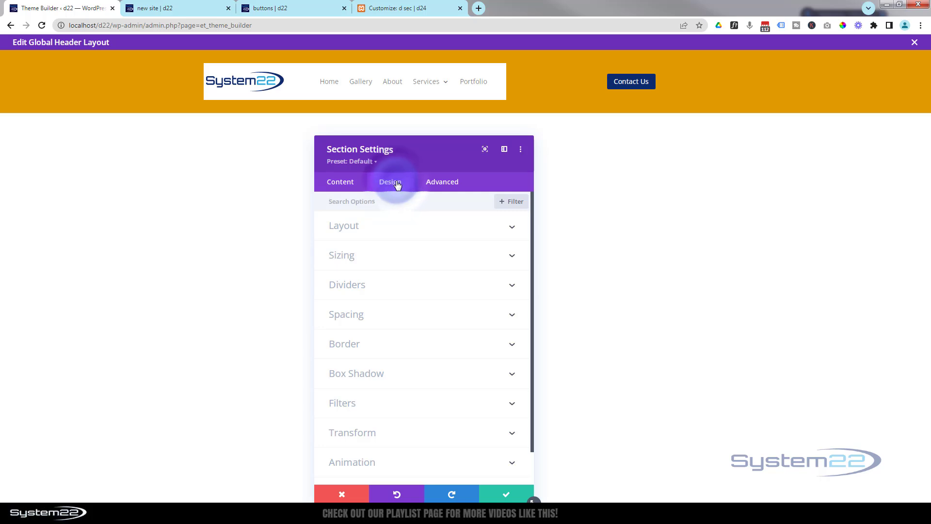
{"action": "left_click", "coordinate": [410, 313]}
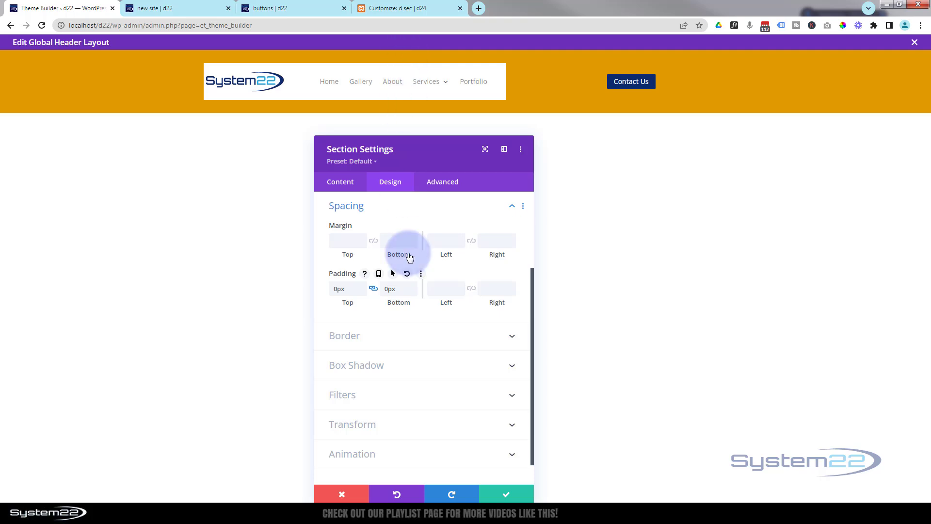
{"action": "left_click", "coordinate": [509, 495]}
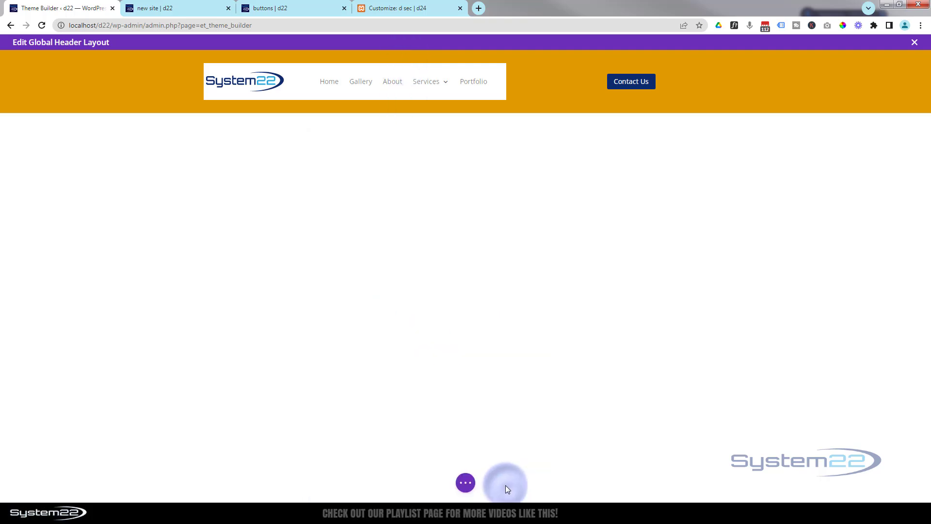
- Set the header row's top and bottom padding to 5px with the two values linked and save the row settings
{"action": "mouse_move", "coordinate": [299, 78]}
{"action": "left_click", "coordinate": [305, 62]}
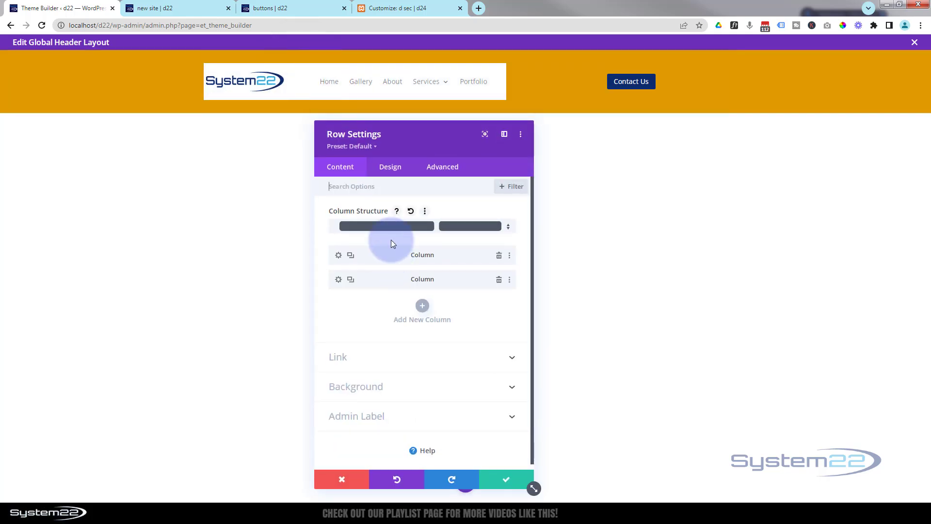
{"action": "left_click", "coordinate": [392, 168]}
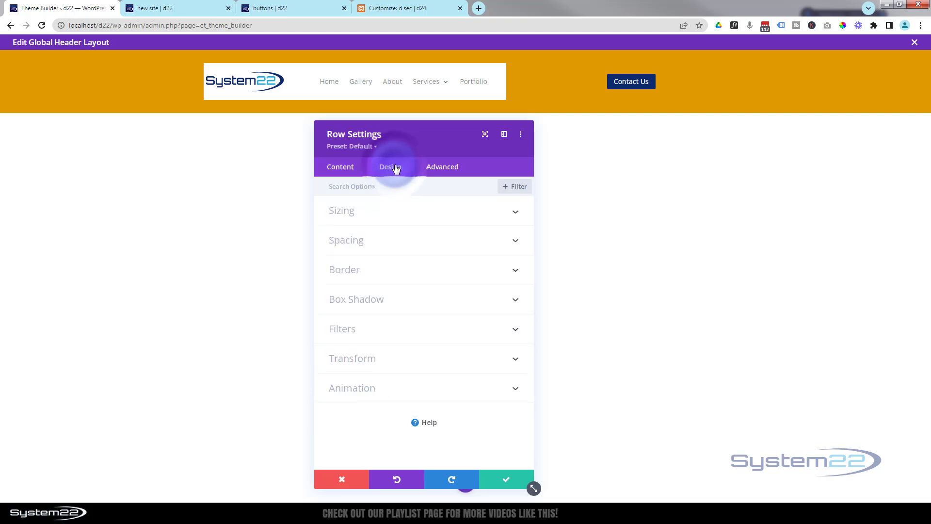
{"action": "left_click", "coordinate": [401, 245]}
{"action": "left_click", "coordinate": [349, 272]}
{"action": "left_click", "coordinate": [388, 218]}
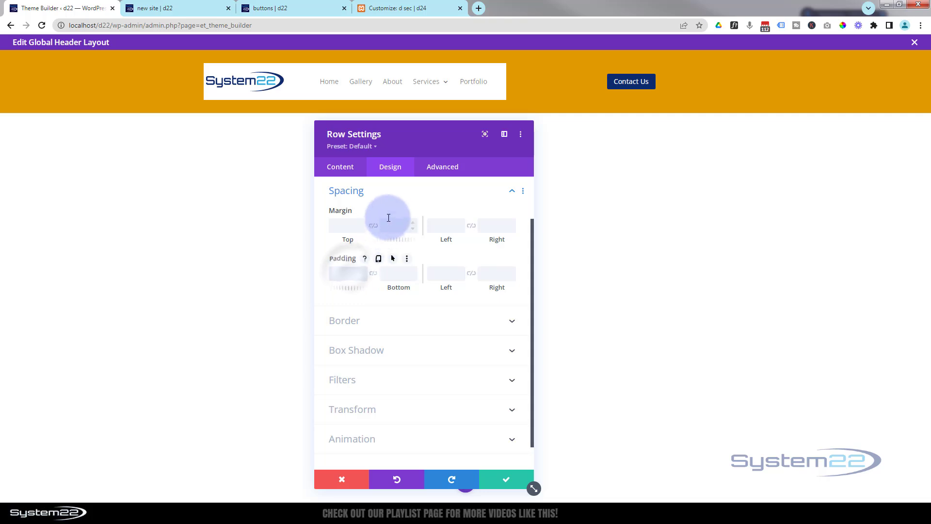
{"action": "type", "text": "5px"}
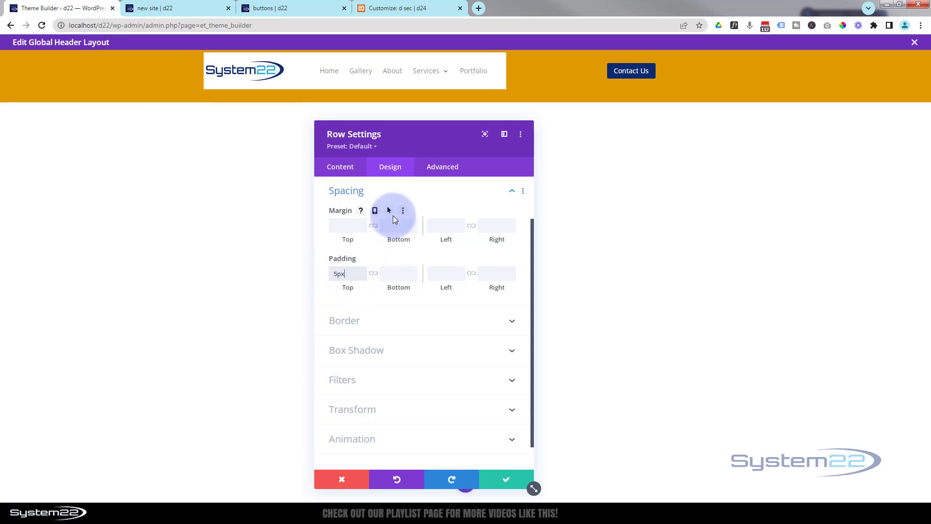
{"action": "left_click", "coordinate": [396, 267]}
{"action": "left_click", "coordinate": [373, 274]}
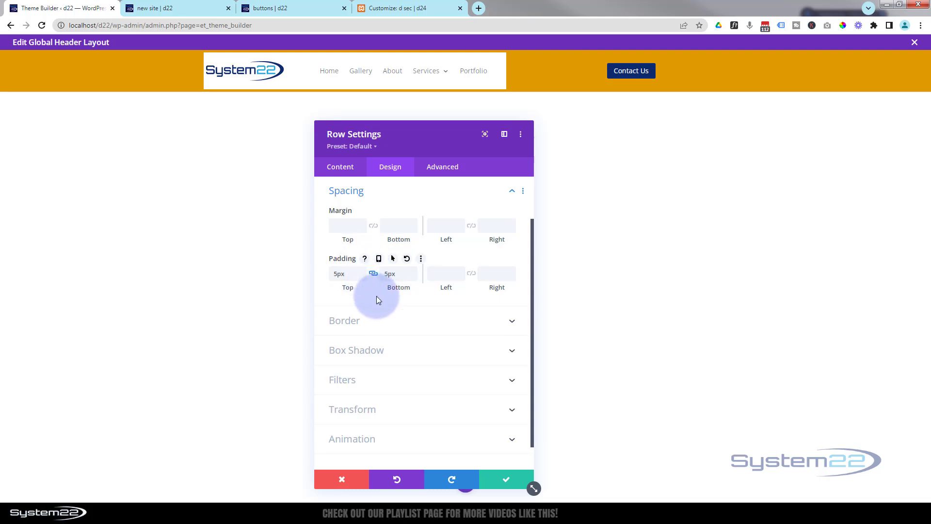
{"action": "left_click", "coordinate": [509, 480]}
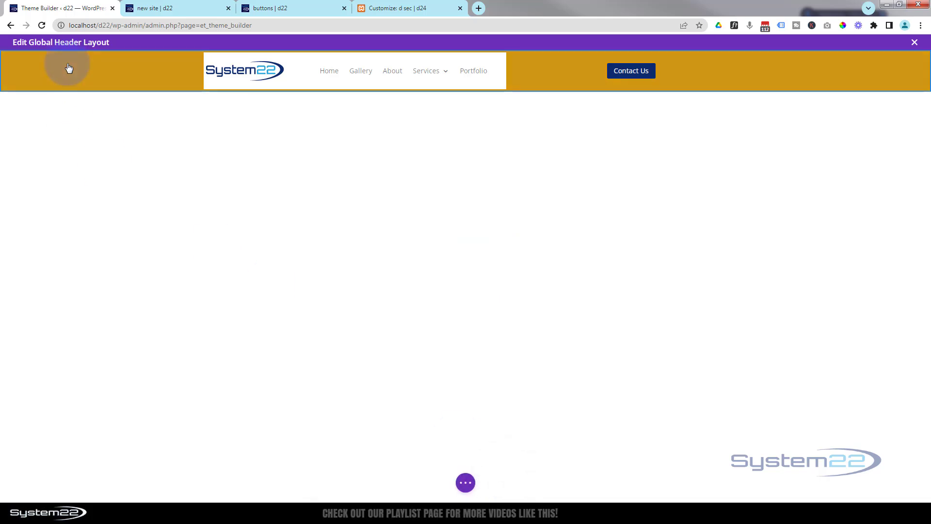
- Remove the orange background colour from the header section and save the section settings
{"action": "mouse_move", "coordinate": [68, 69]}
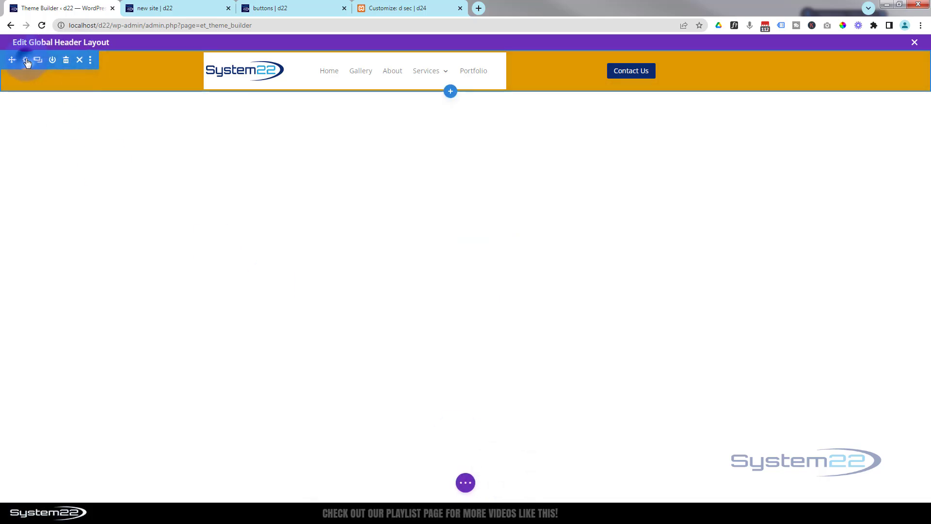
{"action": "left_click", "coordinate": [26, 61]}
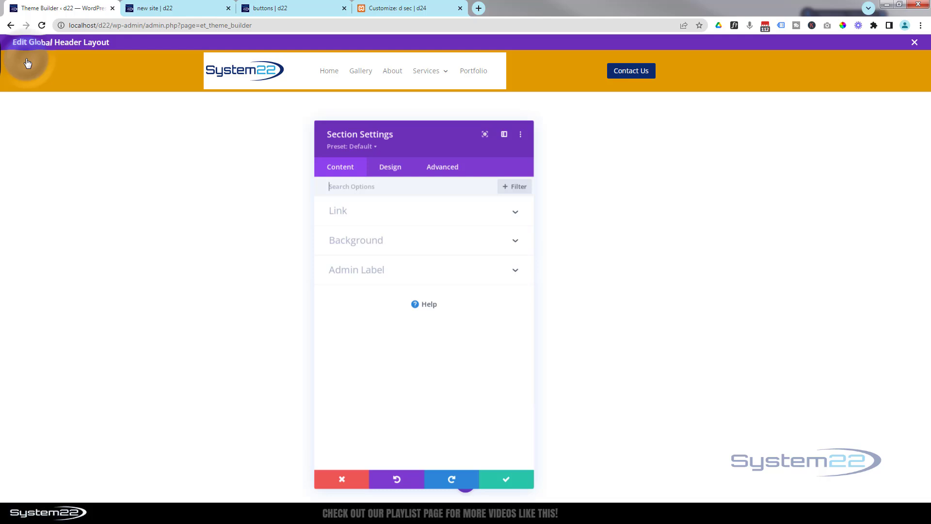
{"action": "left_click", "coordinate": [425, 241]}
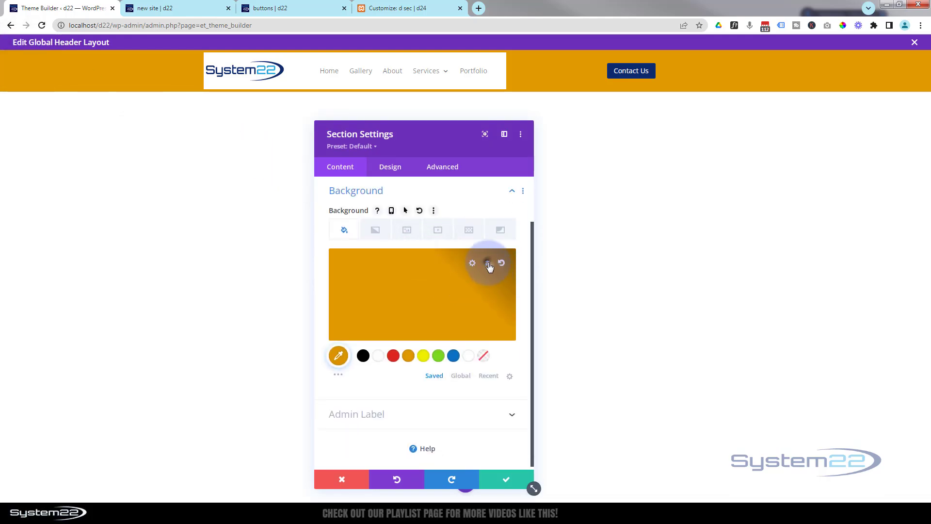
{"action": "left_click", "coordinate": [488, 264]}
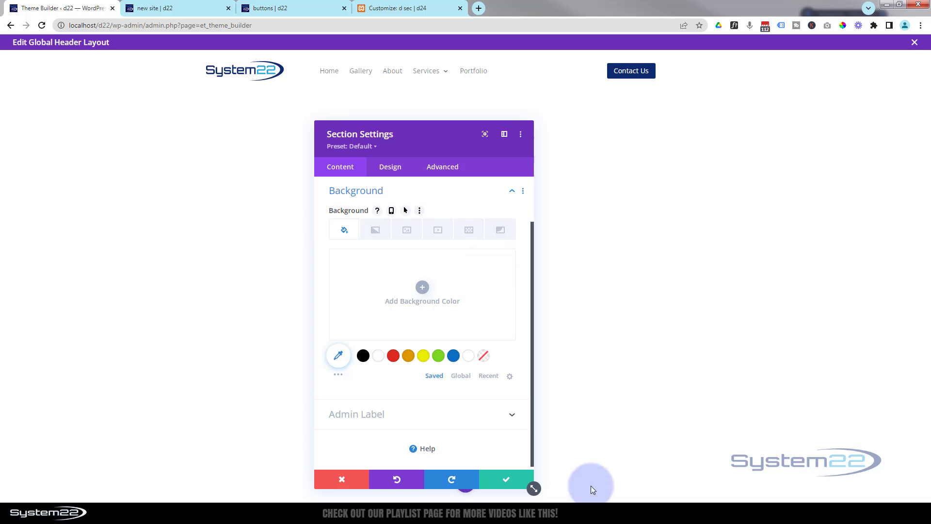
{"action": "left_click", "coordinate": [509, 479]}
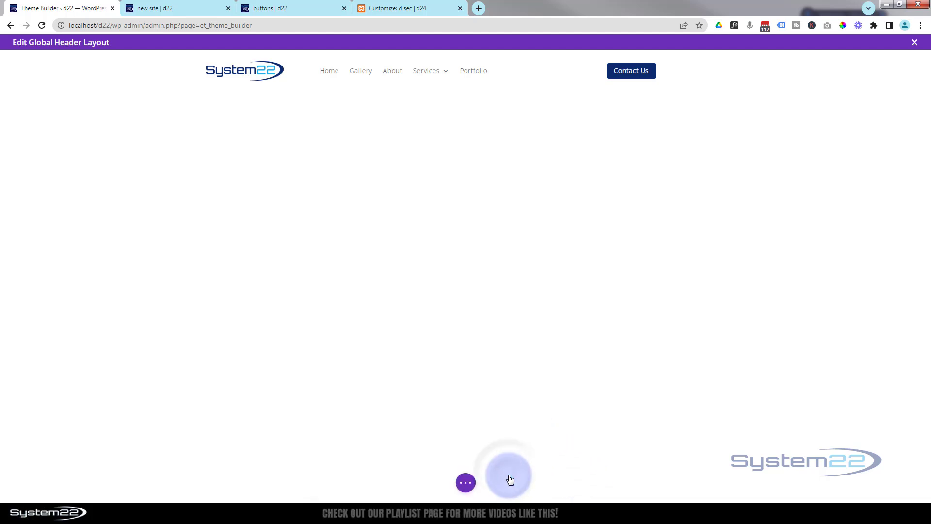
- Save the global header layout, close its editor and save the Theme Builder changes
{"action": "left_click", "coordinate": [470, 480]}
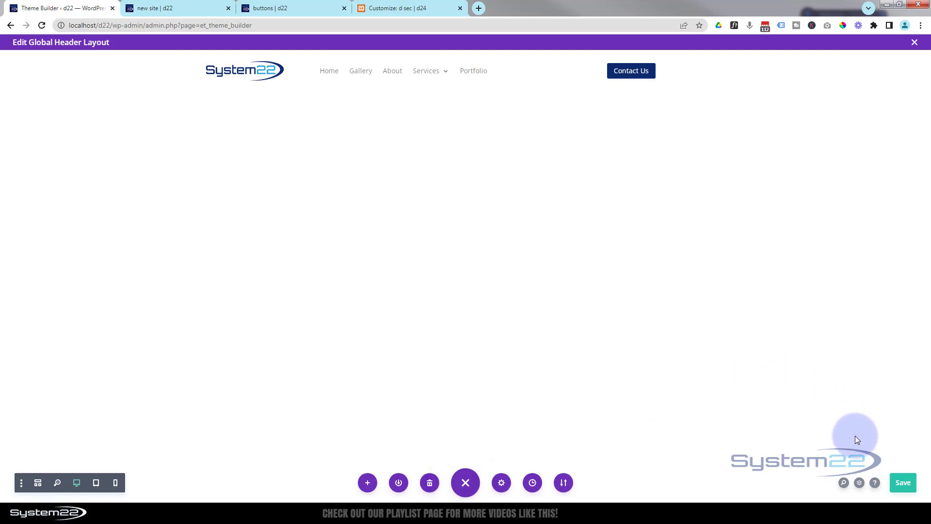
{"action": "left_click", "coordinate": [903, 482]}
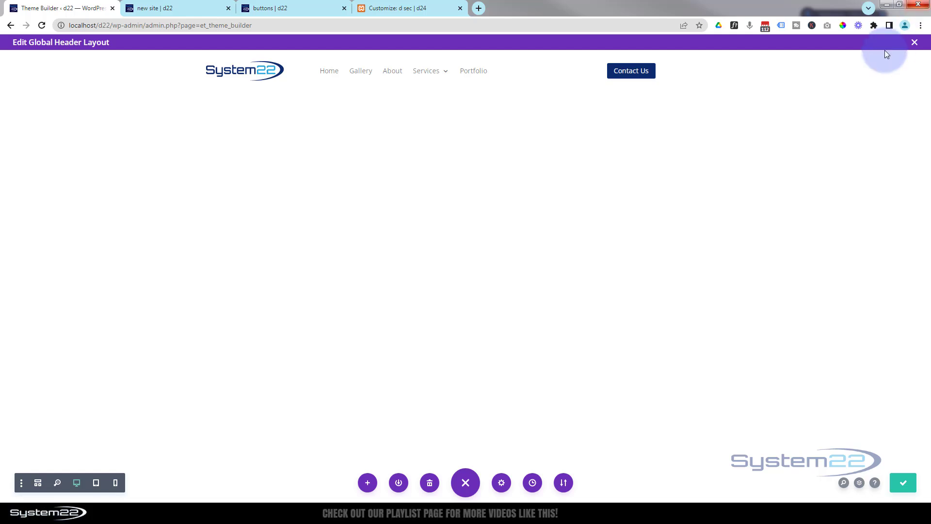
{"action": "left_click", "coordinate": [915, 43]}
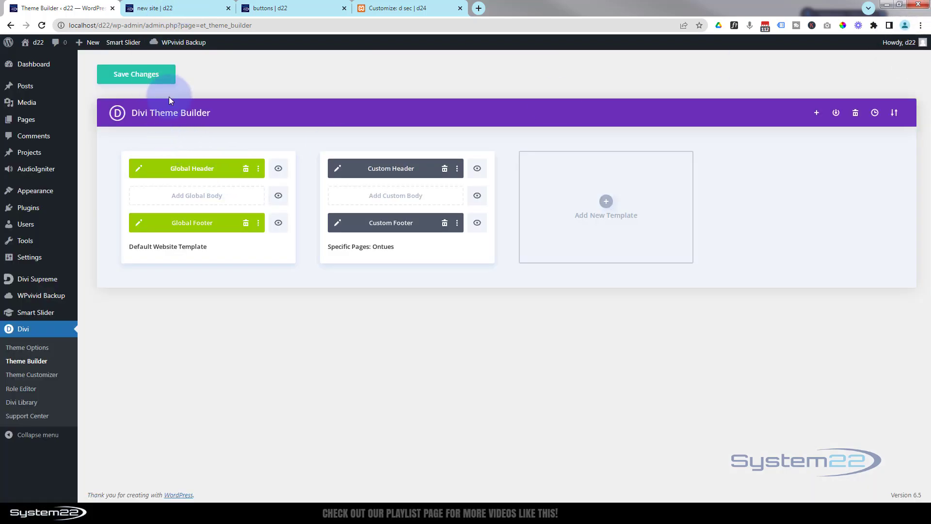
{"action": "left_click", "coordinate": [132, 76]}
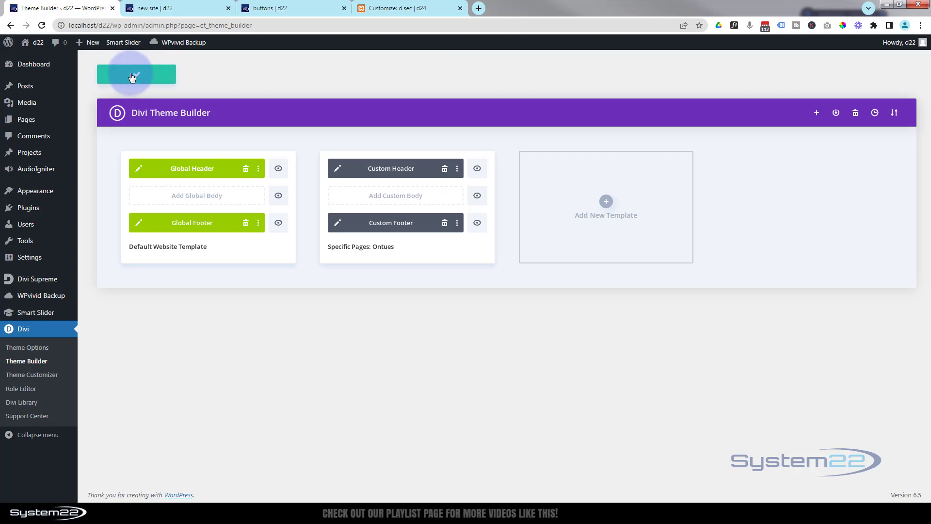
- Reload the new site page and test that the header's Contact Us button jumps to the contact form
{"action": "left_click", "coordinate": [184, 8]}
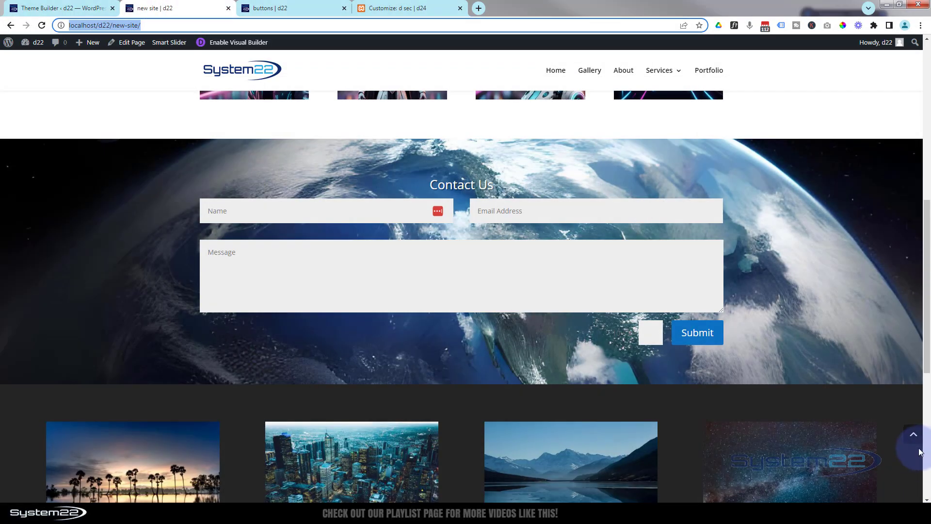
{"action": "left_click", "coordinate": [914, 434]}
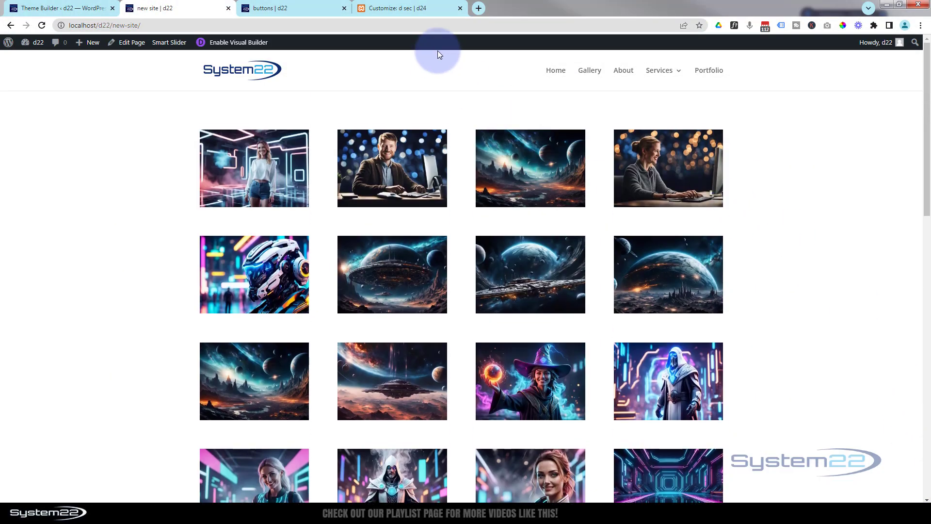
{"action": "left_click", "coordinate": [42, 26]}
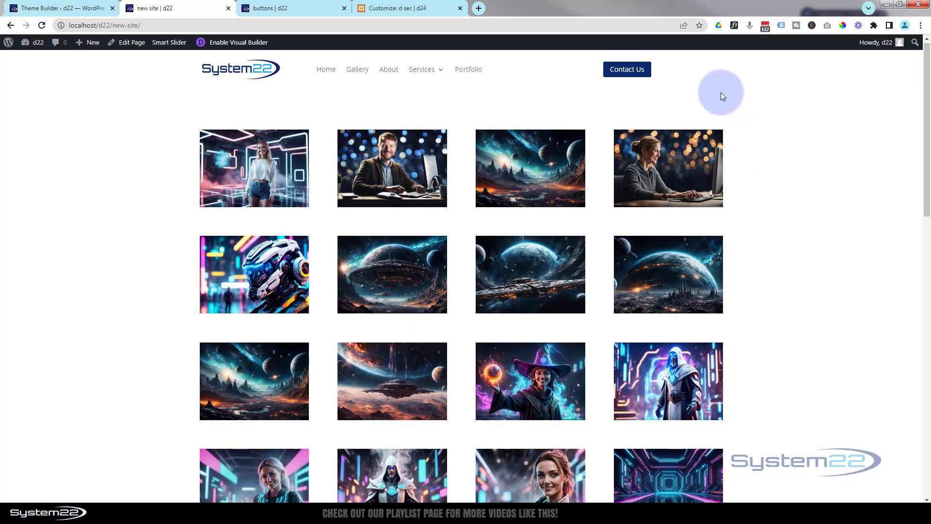
{"action": "left_click", "coordinate": [630, 73]}
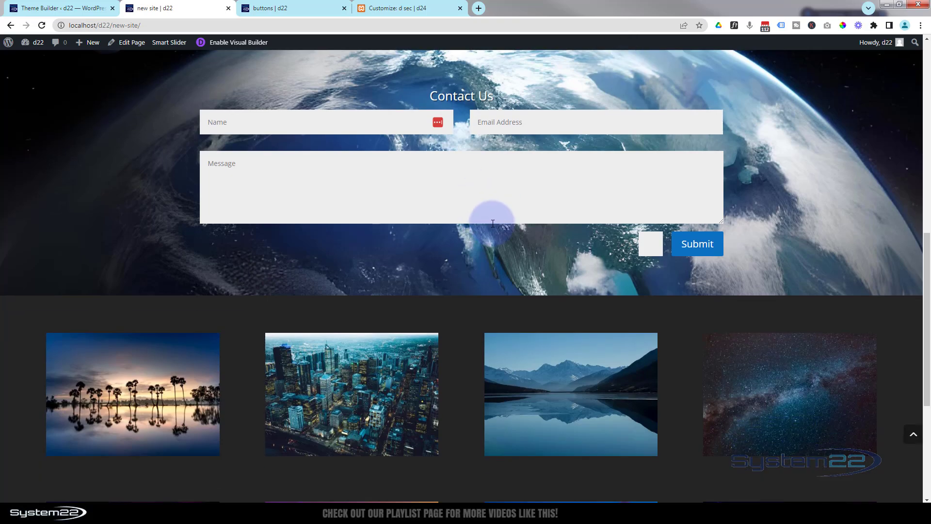
{"action": "scroll", "coordinate": [924, 325], "scroll_direction": "up", "scroll_amount": 3}
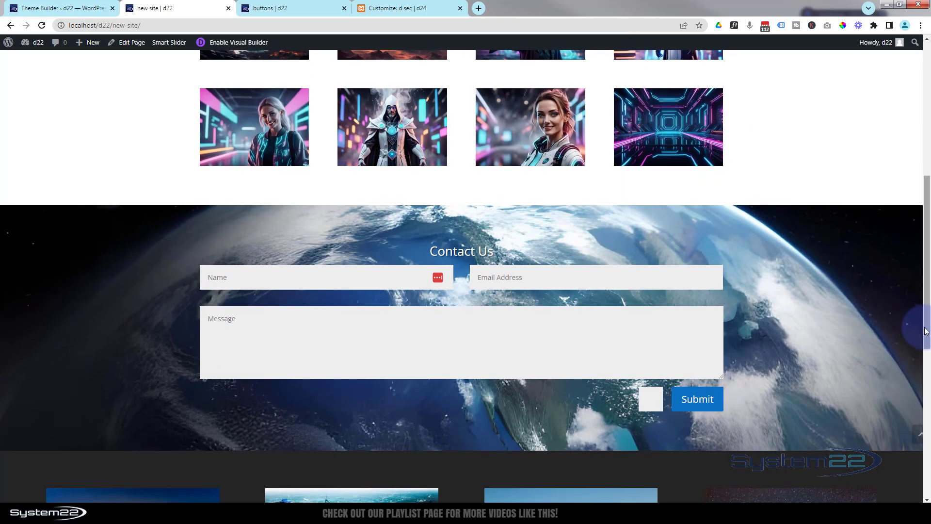
{"action": "left_click_drag", "start_coordinate": [926, 332], "coordinate": [909, 164]}
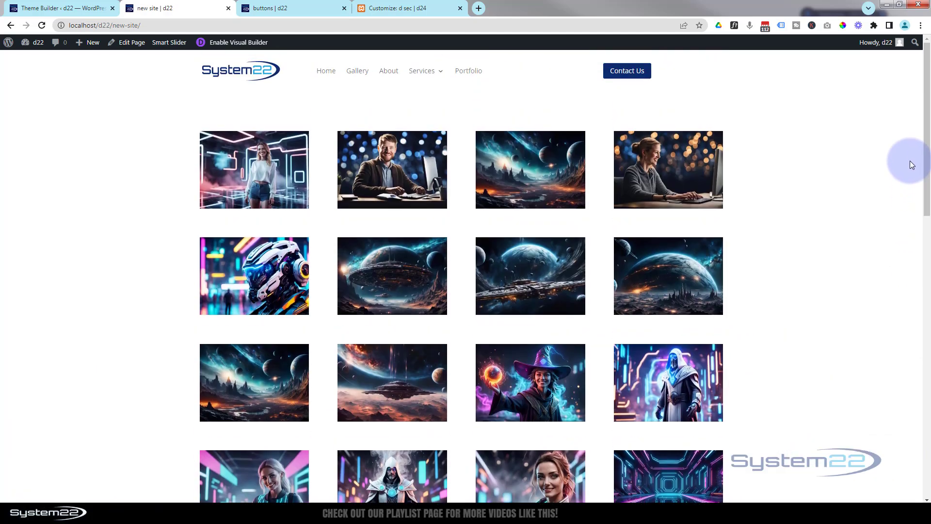
- Reload the buttons page and follow its header's Contact Us button to the contact section of the new site page
{"action": "left_click", "coordinate": [281, 9]}
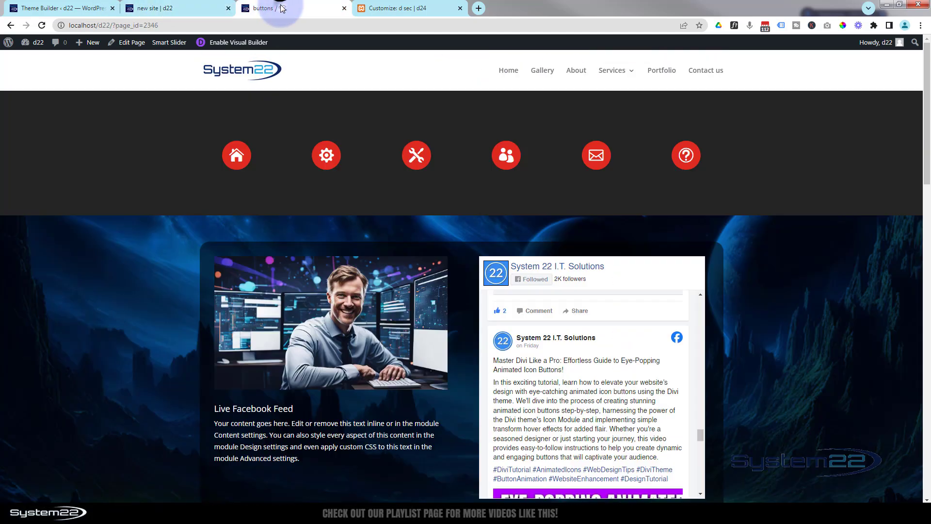
{"action": "left_click", "coordinate": [41, 25]}
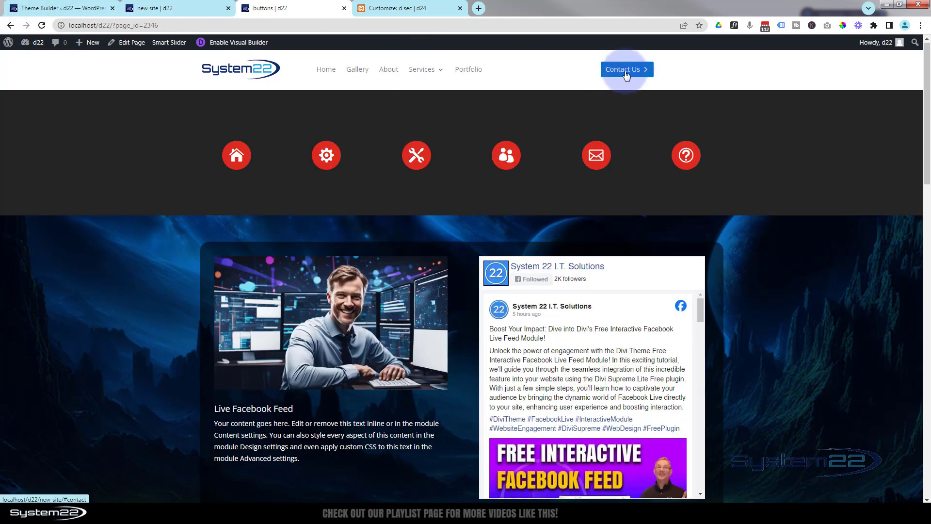
{"action": "left_click", "coordinate": [626, 71]}
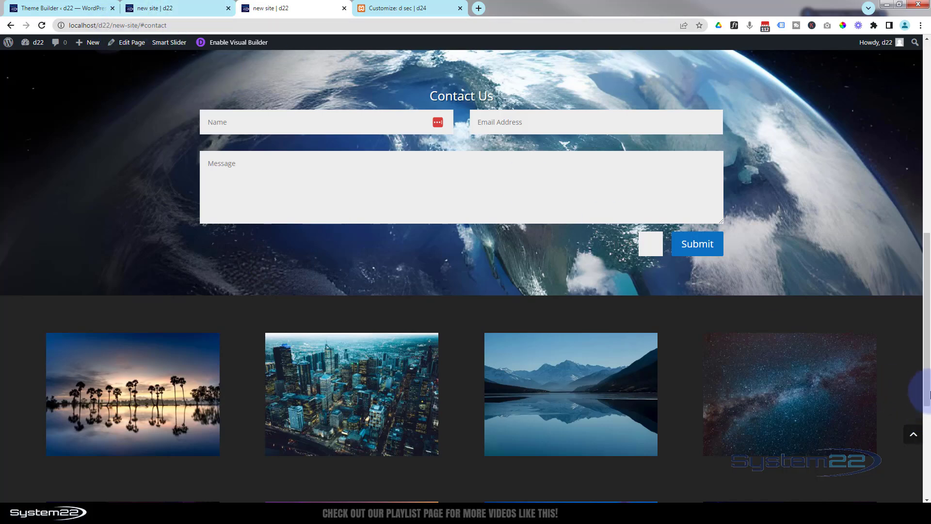
{"action": "left_click_drag", "start_coordinate": [922, 385], "coordinate": [894, 118]}
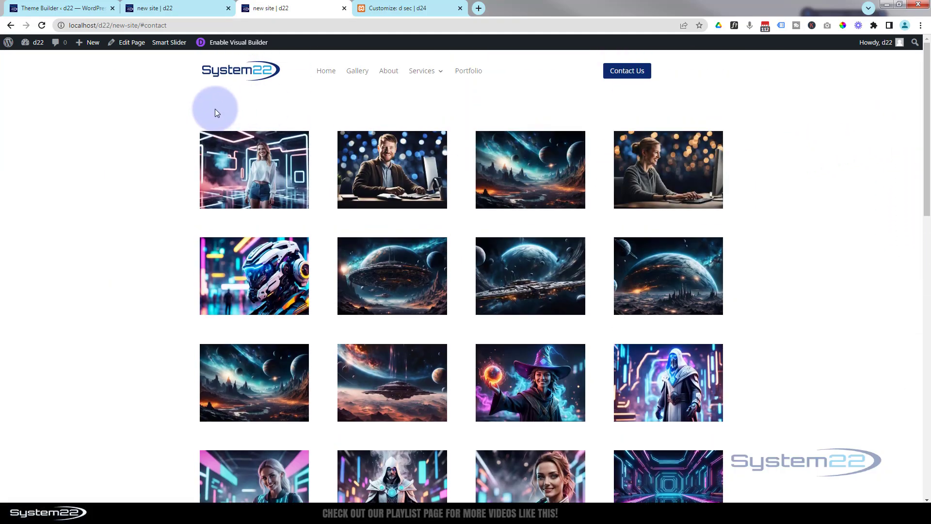
- Open the new site page in the Visual Builder and check the CSS ID in the Contact Us section's settings
{"action": "left_click", "coordinate": [237, 43]}
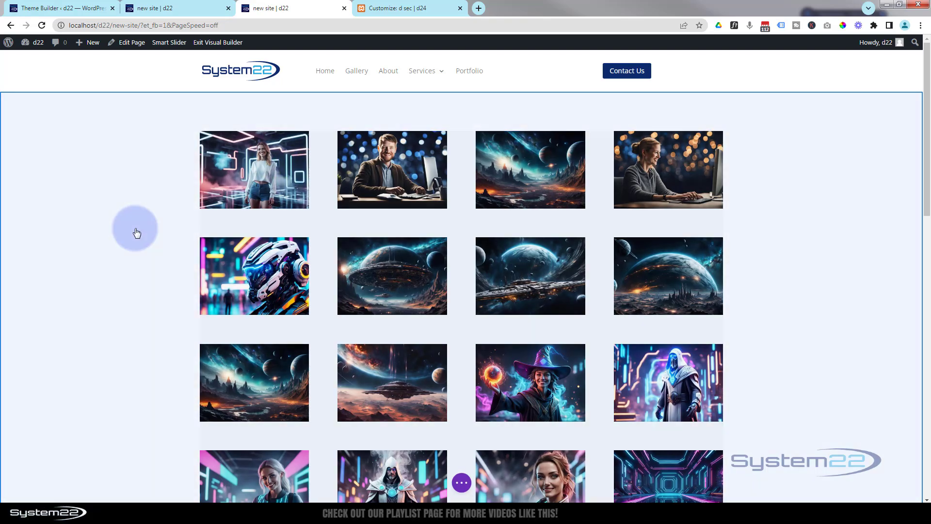
{"action": "scroll", "coordinate": [137, 233], "scroll_direction": "down", "scroll_amount": 3}
{"action": "scroll", "coordinate": [137, 232], "scroll_direction": "down", "scroll_amount": 7}
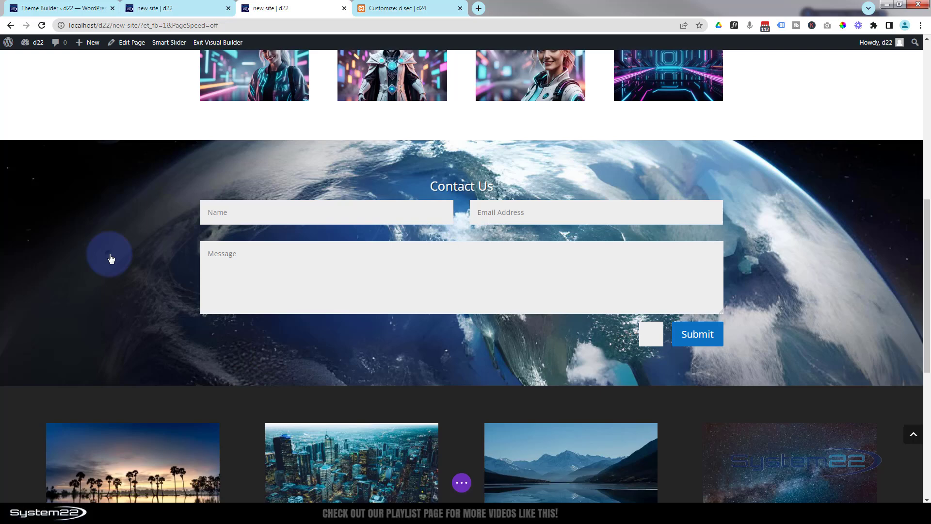
{"action": "left_click", "coordinate": [110, 255]}
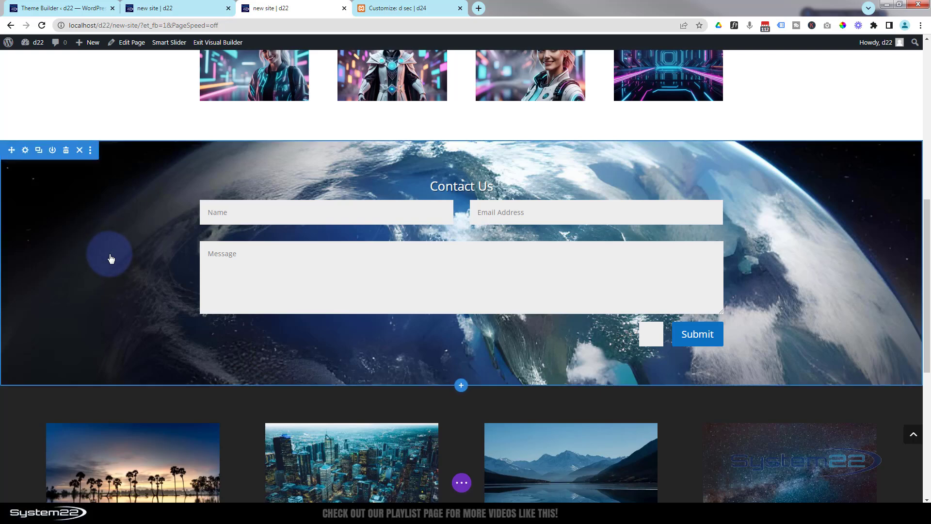
{"action": "left_click", "coordinate": [26, 151]}
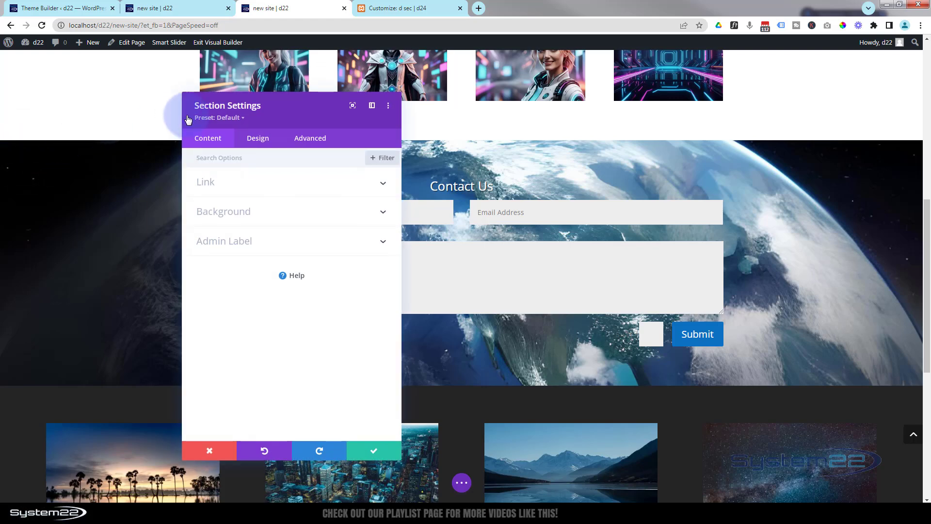
{"action": "left_click", "coordinate": [313, 139]}
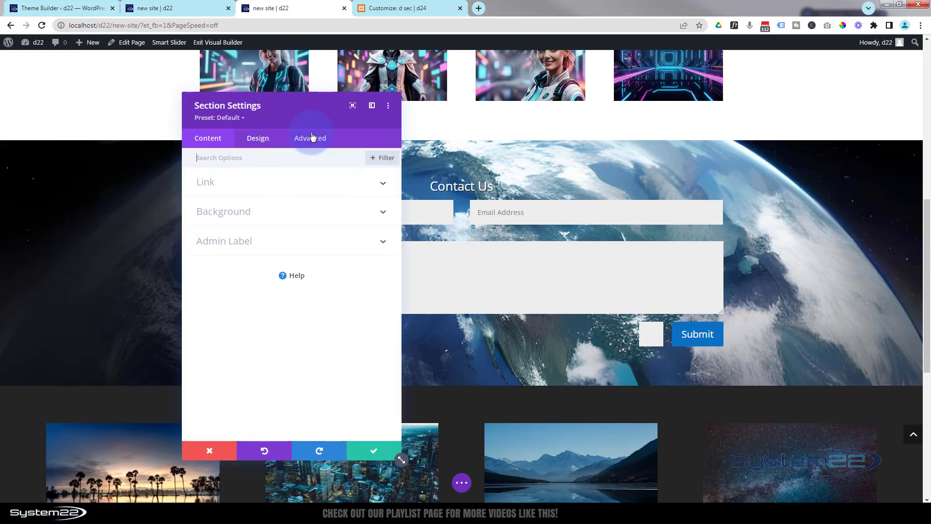
{"action": "left_click", "coordinate": [315, 140]}
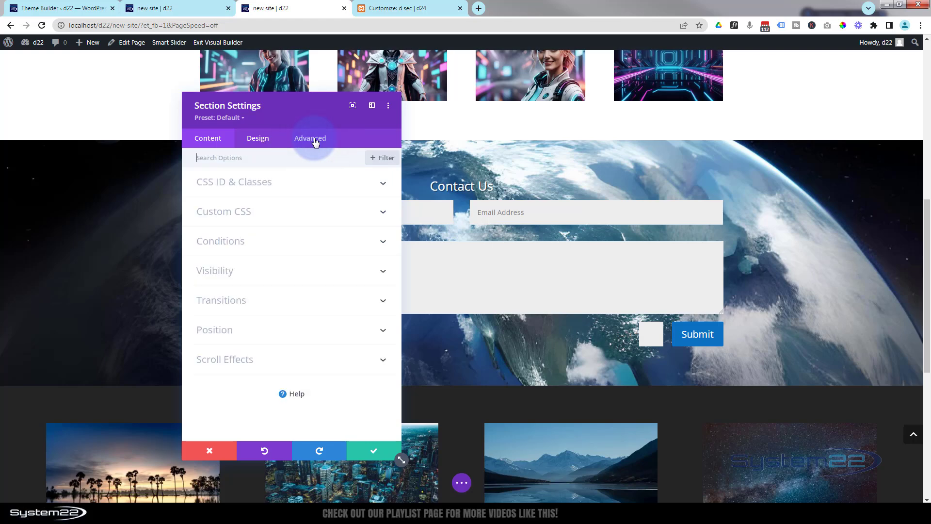
{"action": "left_click", "coordinate": [305, 184]}
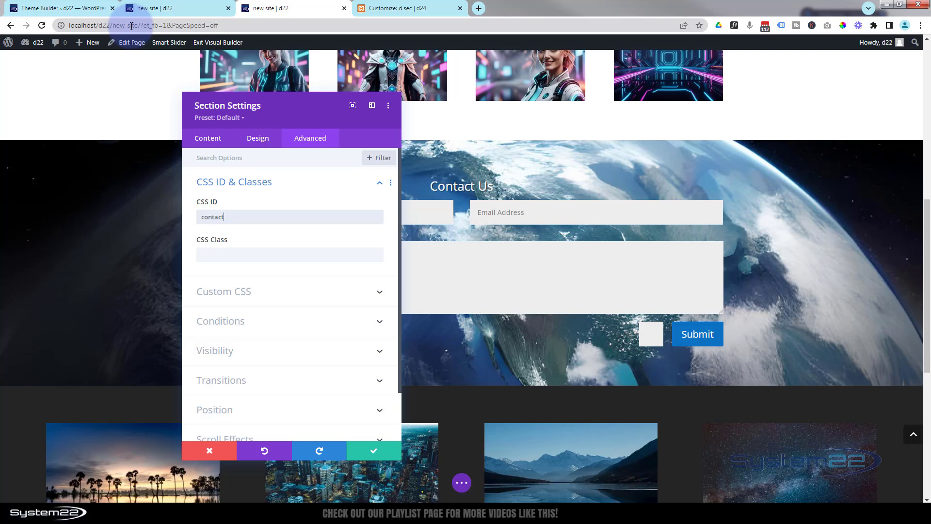
{"action": "left_click", "coordinate": [385, 454]}
- Save the new site page and exit the Visual Builder
{"action": "left_click", "coordinate": [463, 483]}
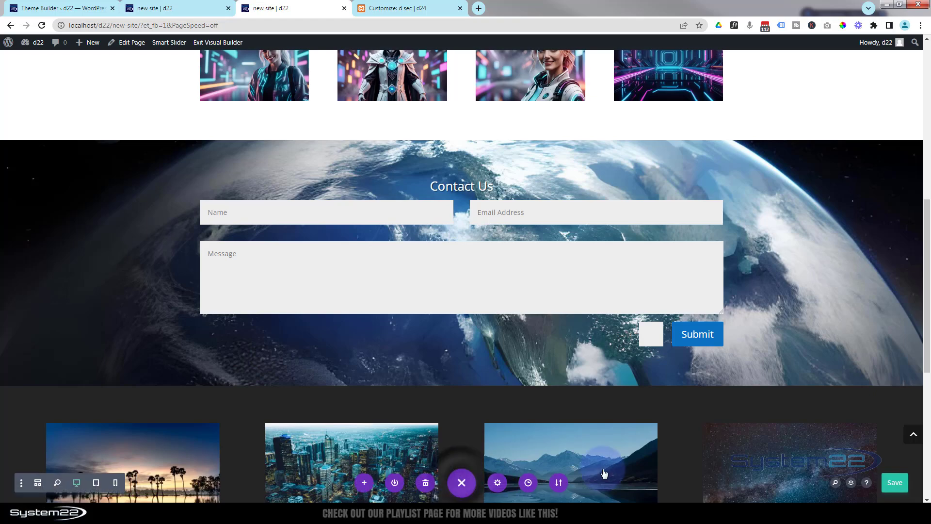
{"action": "left_click", "coordinate": [895, 483]}
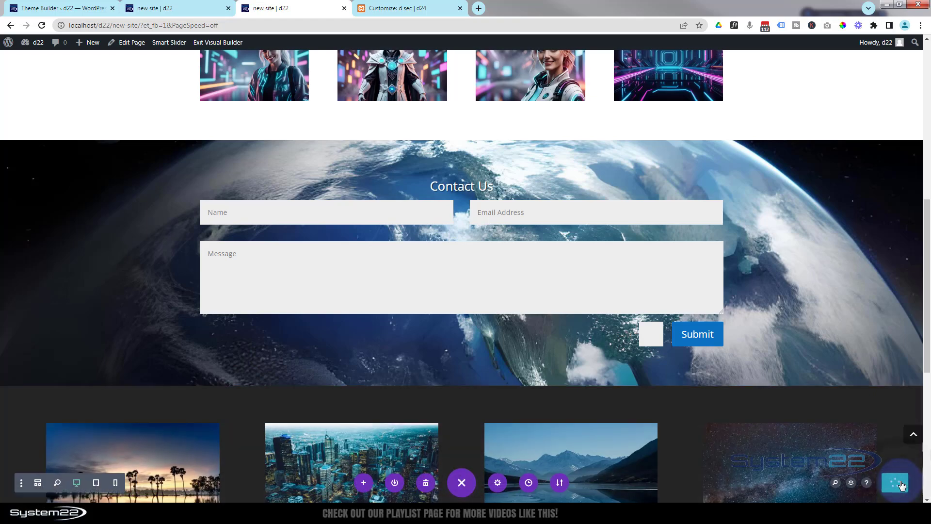
{"action": "left_click", "coordinate": [226, 44]}
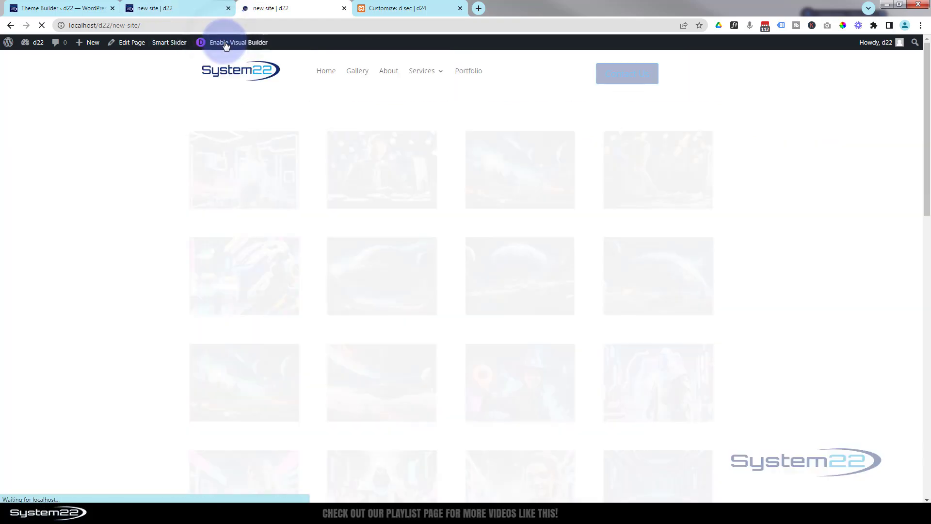
- Test the header's Contact Us button once more on the saved page and return to the top of the page
{"action": "left_click", "coordinate": [627, 72]}
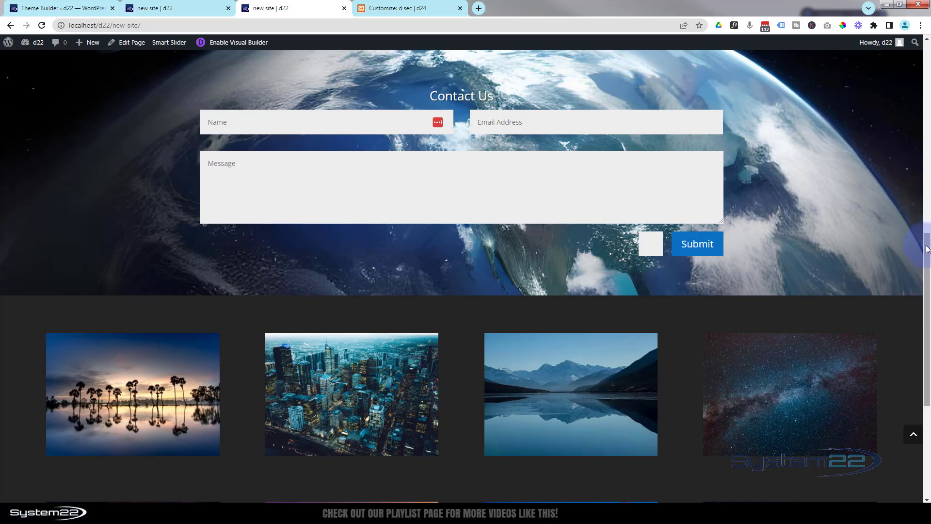
{"action": "scroll", "coordinate": [918, 140], "scroll_direction": "up", "scroll_amount": 4}
{"action": "scroll", "coordinate": [918, 140], "scroll_direction": "up", "scroll_amount": 6}
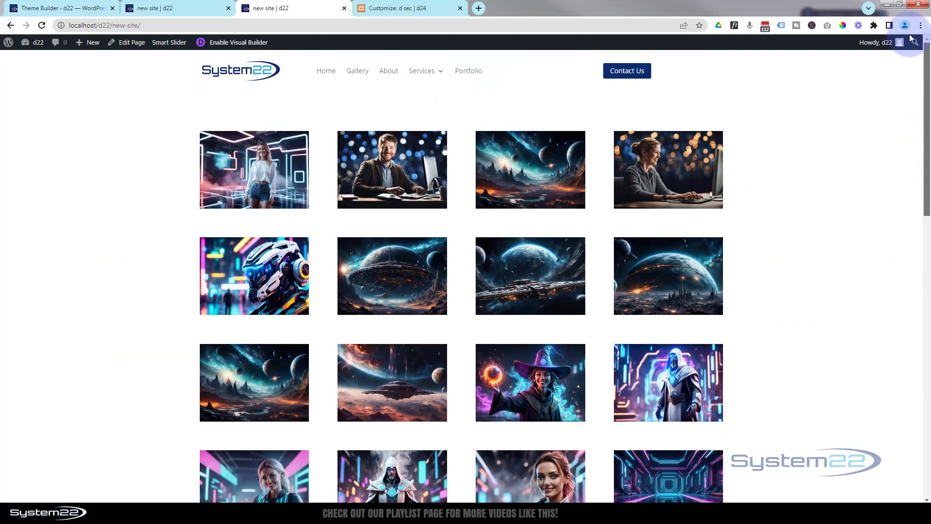